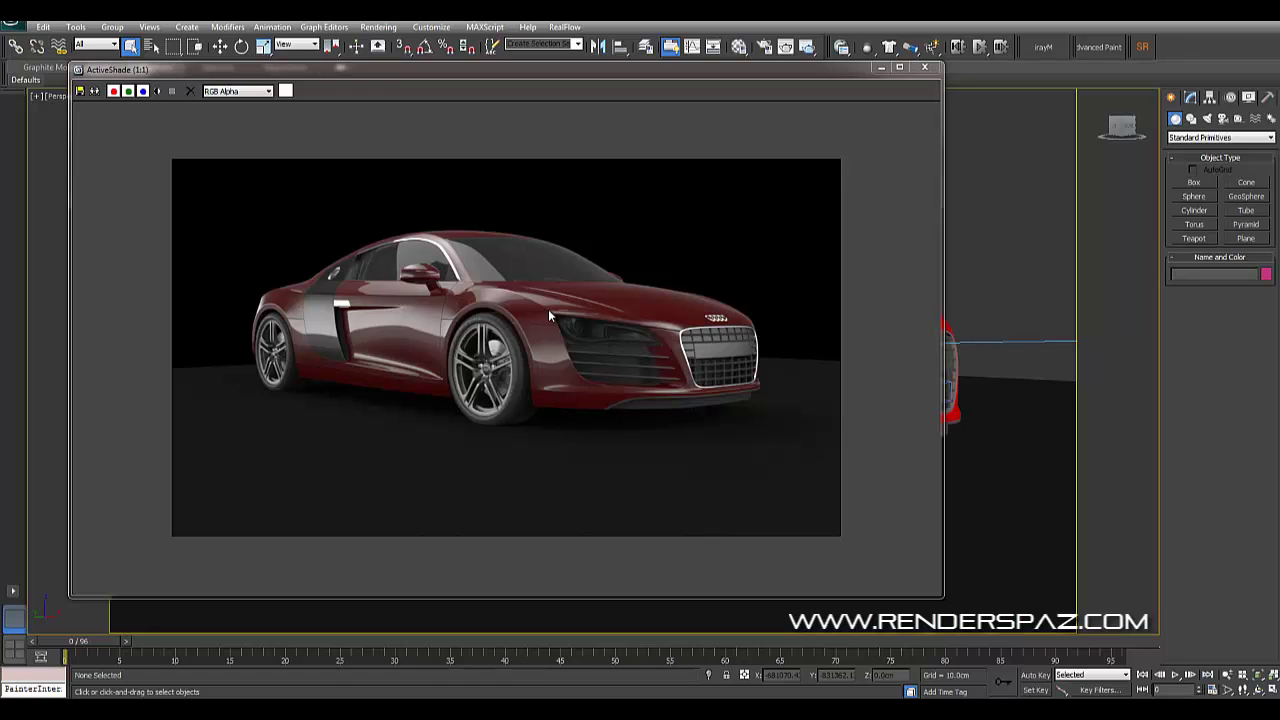
# Shrink the ActiveShade preview and orbit the view to the car's front grille and headlight
pyautogui.moveTo(786, 78); pyautogui.dragTo(779, 75)
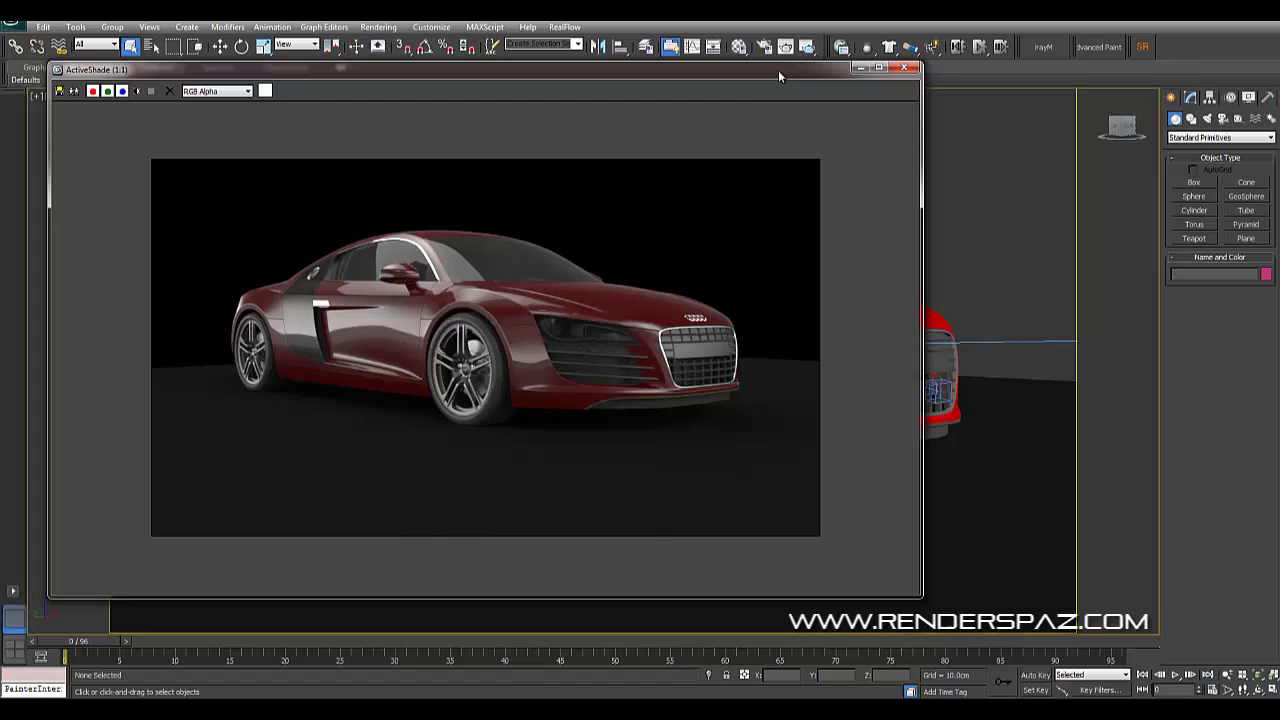
pyautogui.scroll(6, 983, 363)
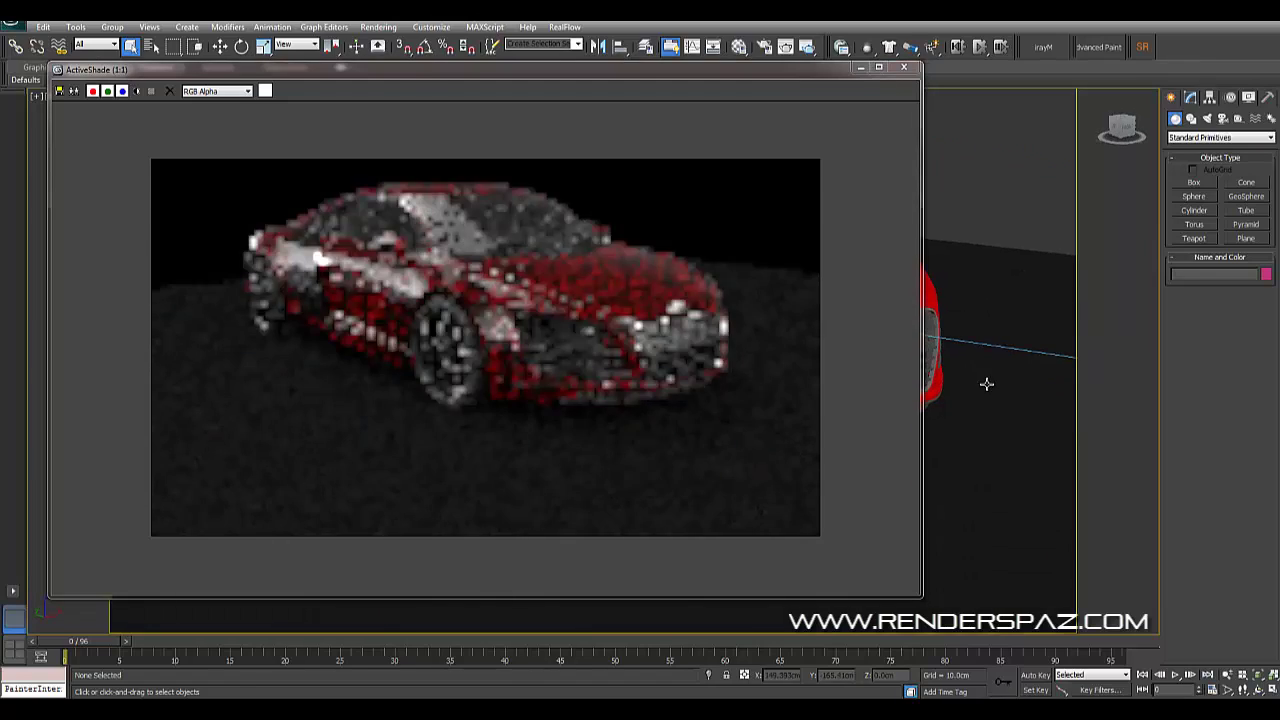
pyautogui.moveTo(986, 383); pyautogui.dragTo(1030, 362, button='middle')
pyautogui.scroll(-3, 1030, 362)
pyautogui.keyDown('alt'); pyautogui.moveTo(1000, 274); pyautogui.dragTo(1006, 360, button='middle'); pyautogui.keyUp('alt')
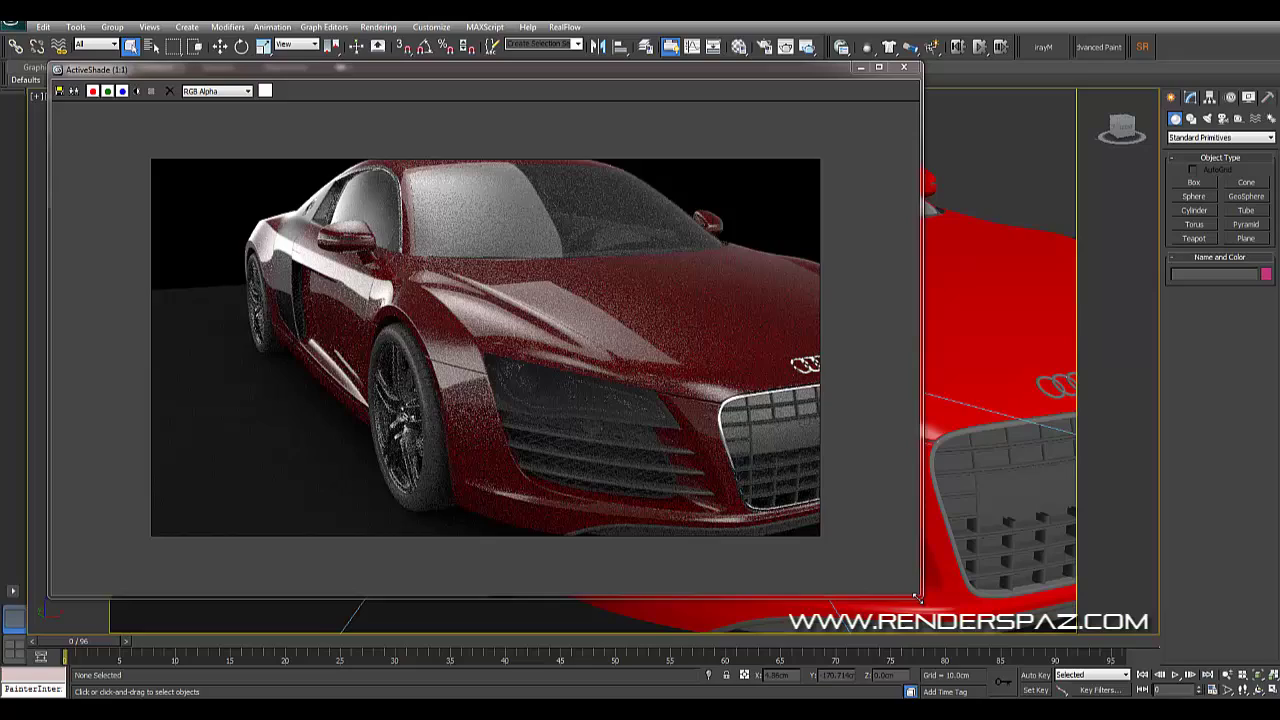
pyautogui.moveTo(902, 597); pyautogui.dragTo(690, 456)
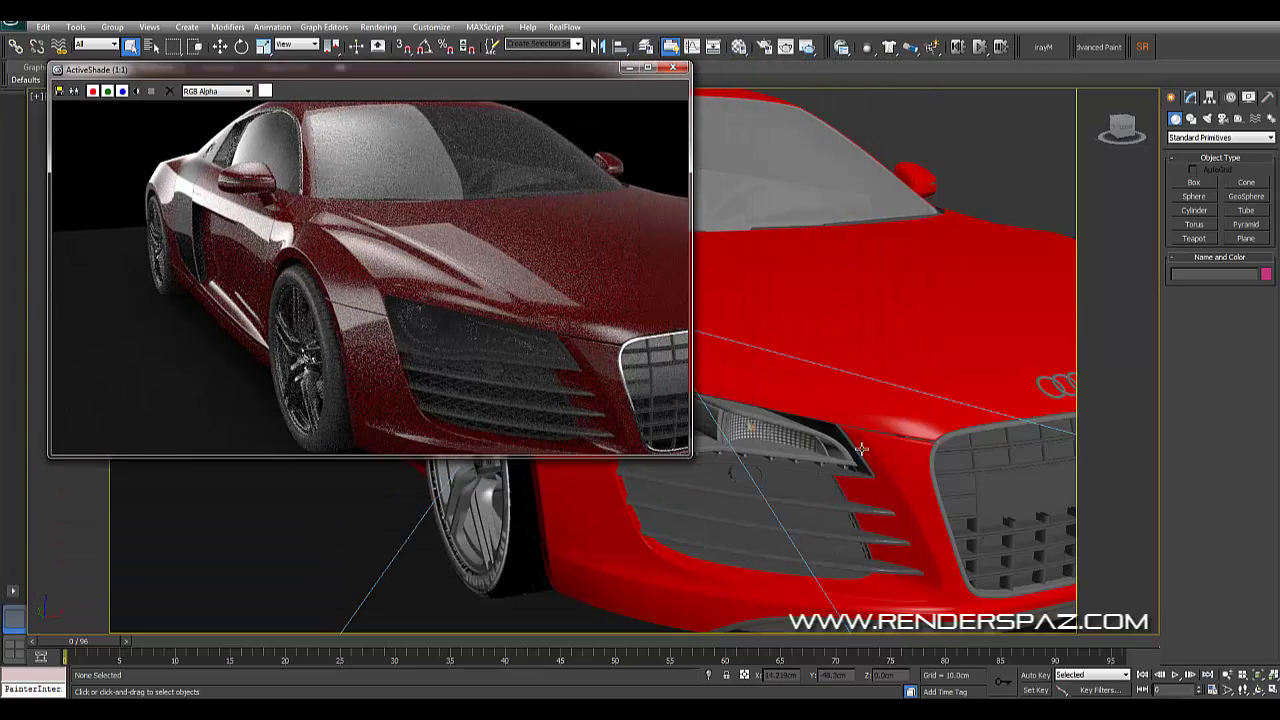
pyautogui.keyDown('alt'); pyautogui.moveTo(872, 435); pyautogui.dragTo(857, 425, button='middle'); pyautogui.keyUp('alt')
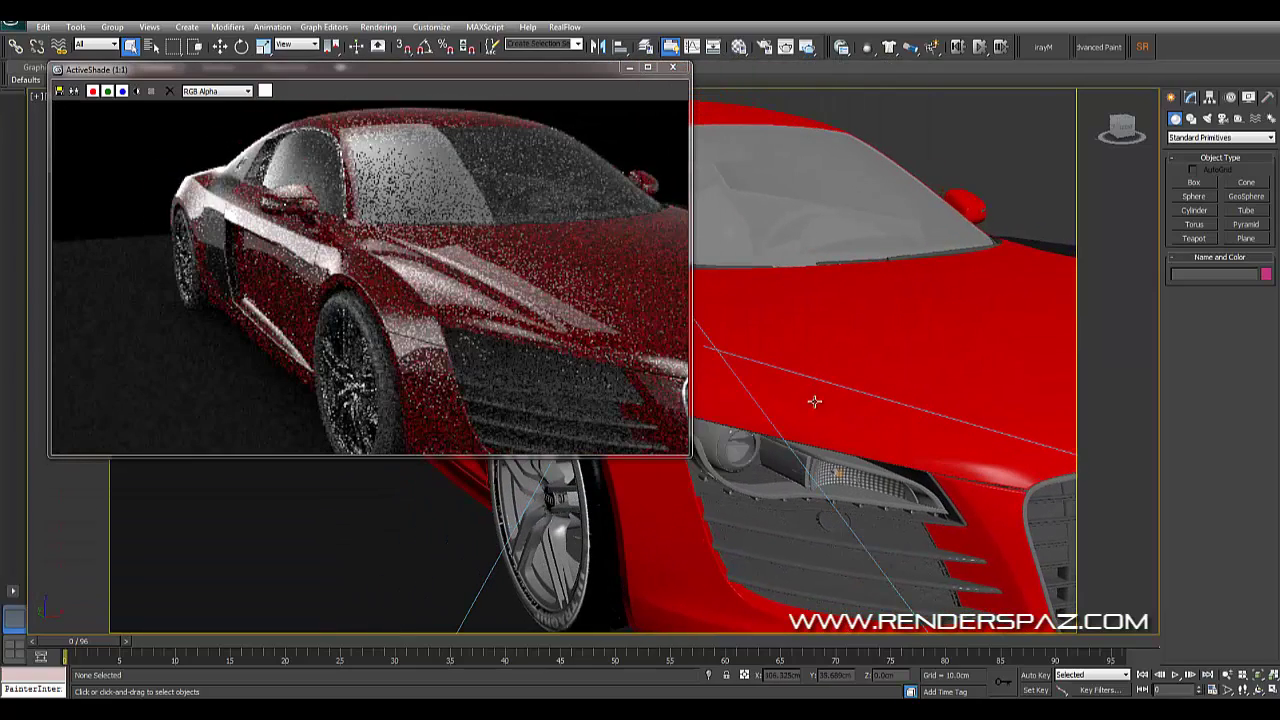
pyautogui.keyDown('alt'); pyautogui.moveTo(780, 420); pyautogui.dragTo(830, 440, button='middle'); pyautogui.keyUp('alt')
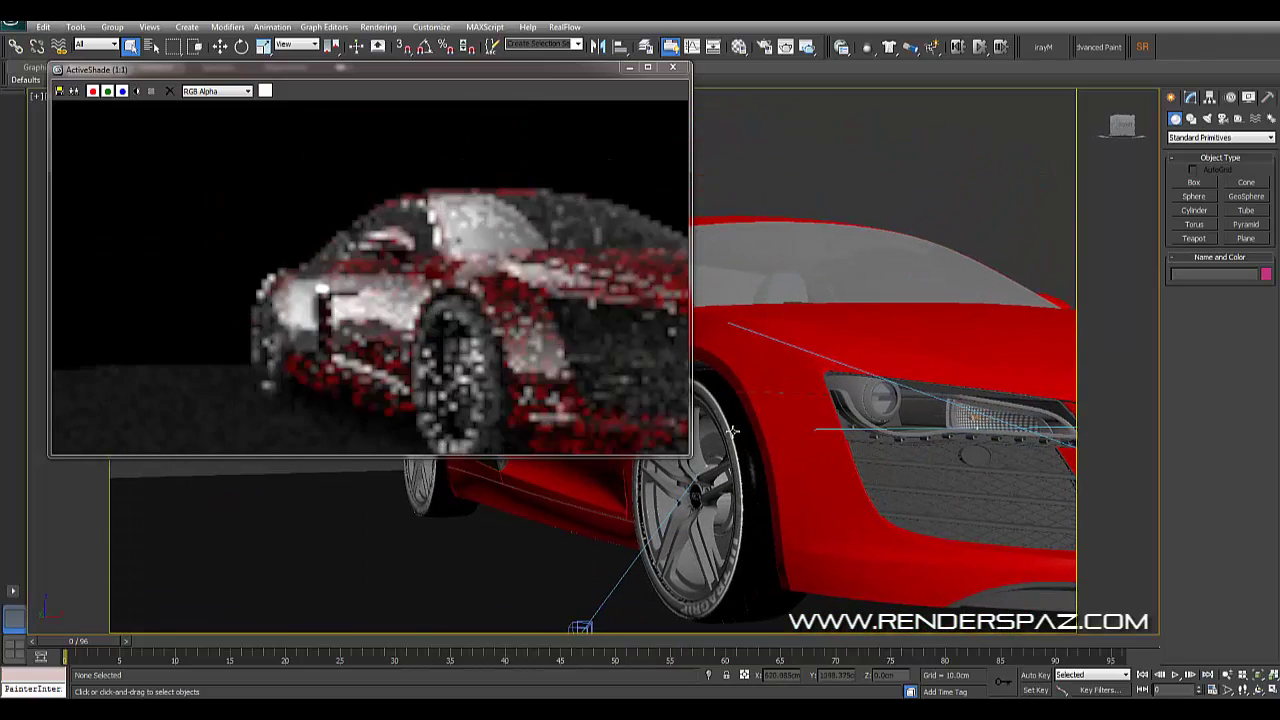
pyautogui.keyDown('alt'); pyautogui.moveTo(727, 421); pyautogui.dragTo(702, 419, button='middle'); pyautogui.keyUp('alt')
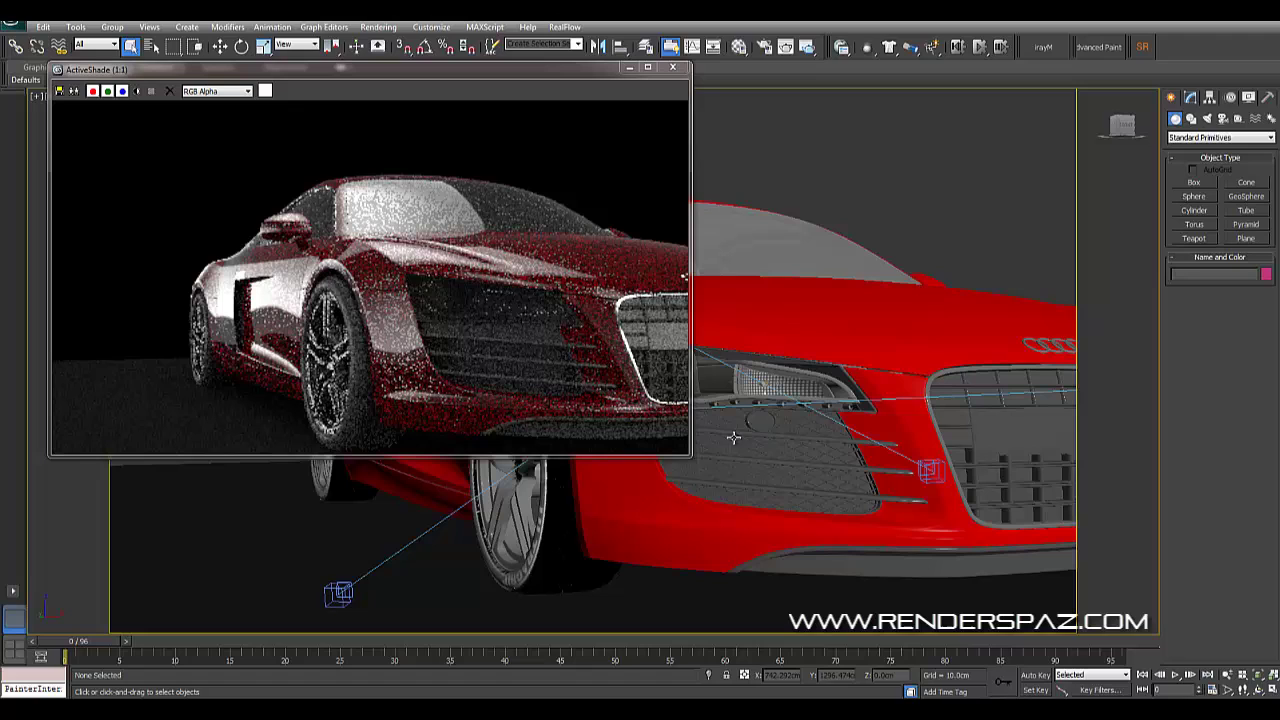
# Limit ActiveShade to a drawn region over the car's front, then open the Material Editor
pyautogui.rightClick(548, 333)
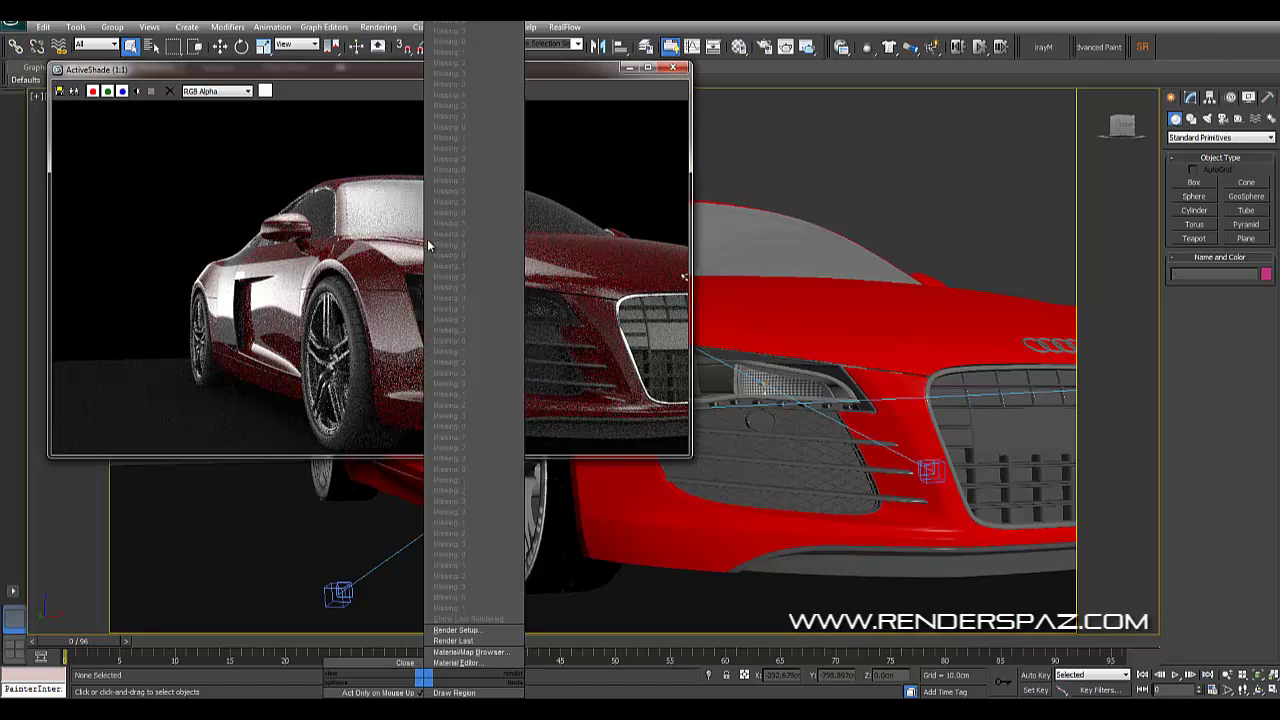
pyautogui.click(455, 692)
pyautogui.moveTo(160, 190)
pyautogui.mouseDown()
pyautogui.moveTo(325, 288)
pyautogui.moveTo(612, 362)
pyautogui.mouseUp()
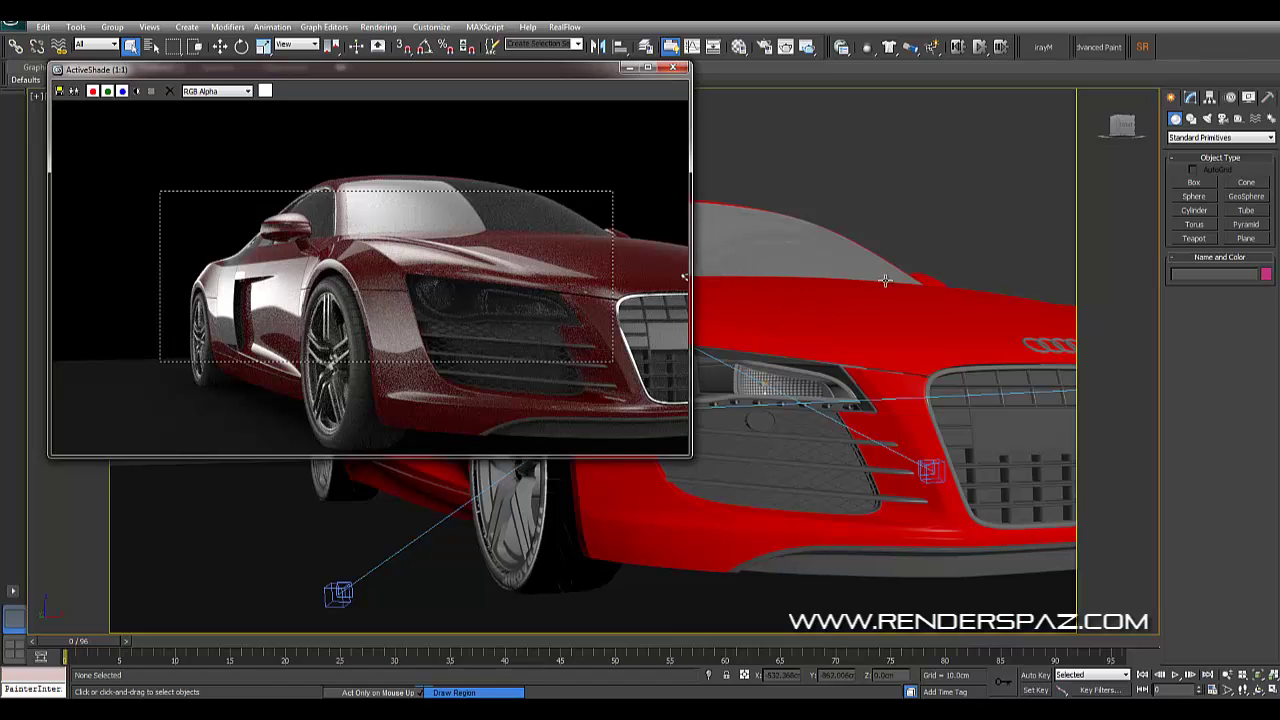
pyautogui.press('m')
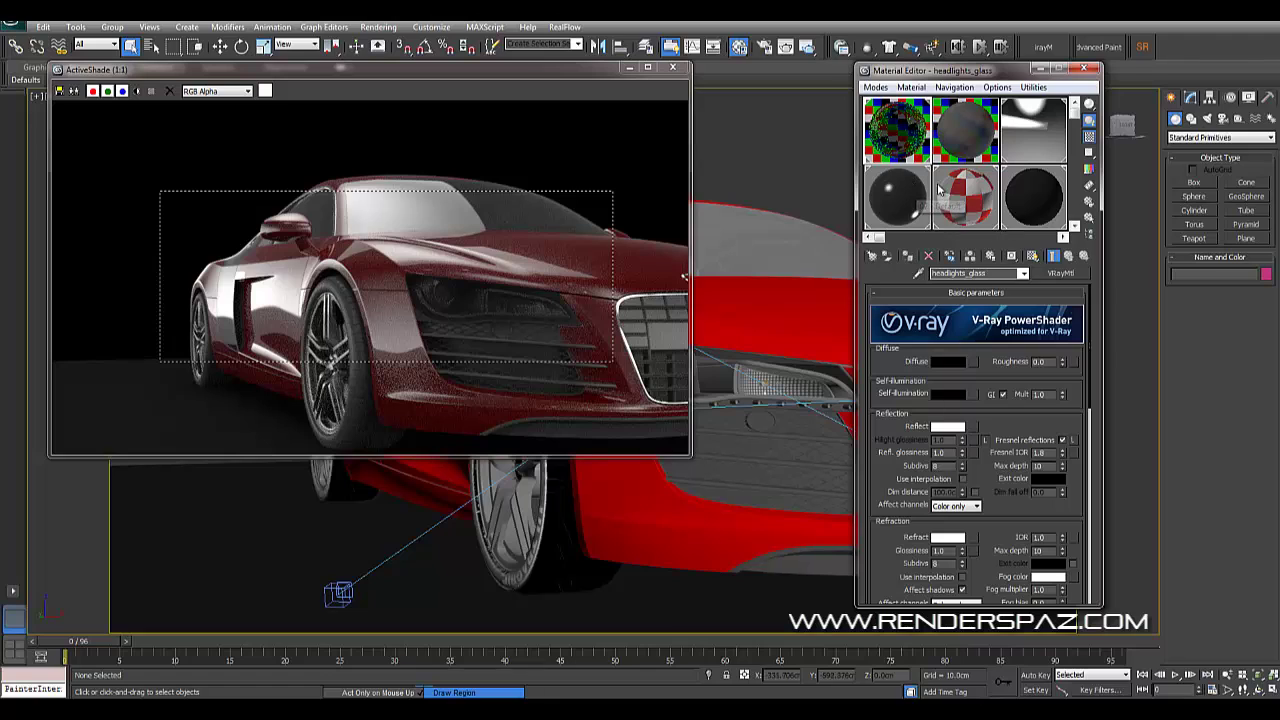
# Eyedrop the car's Bmw_carpaint Shellac material into an empty slot and bring up the material-type browser
pyautogui.click(1022, 215)
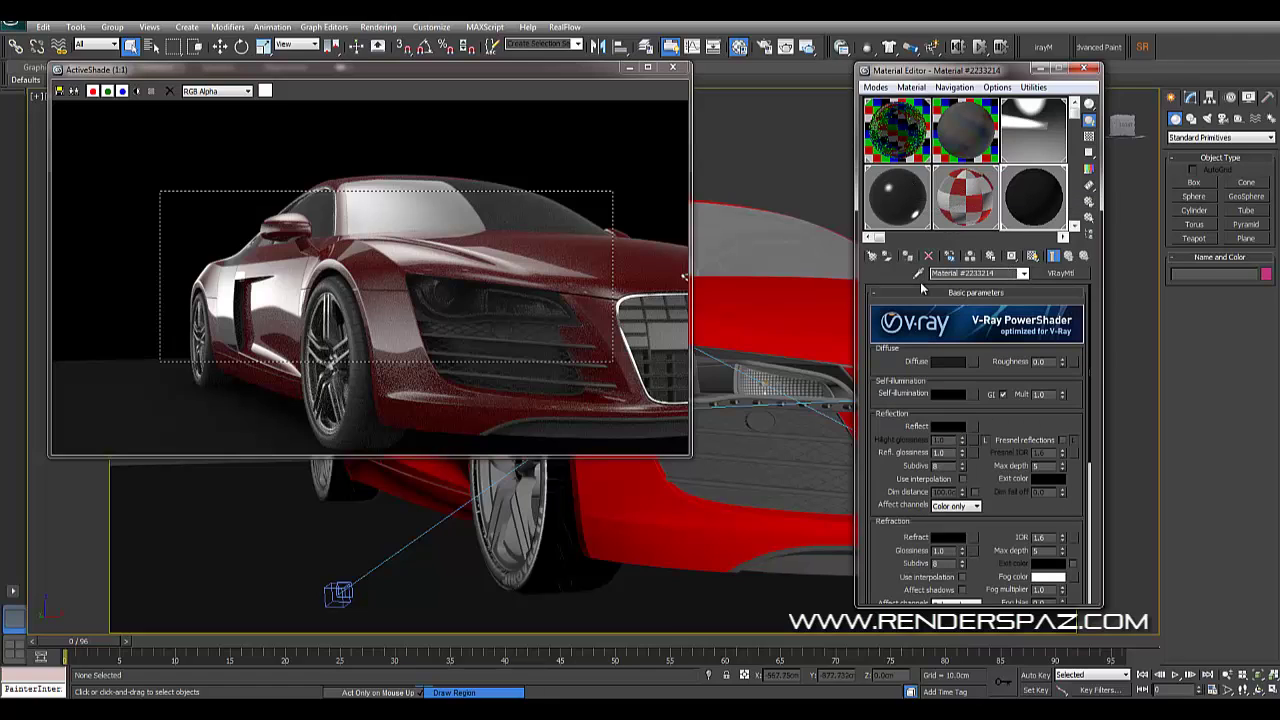
pyautogui.click(780, 313)
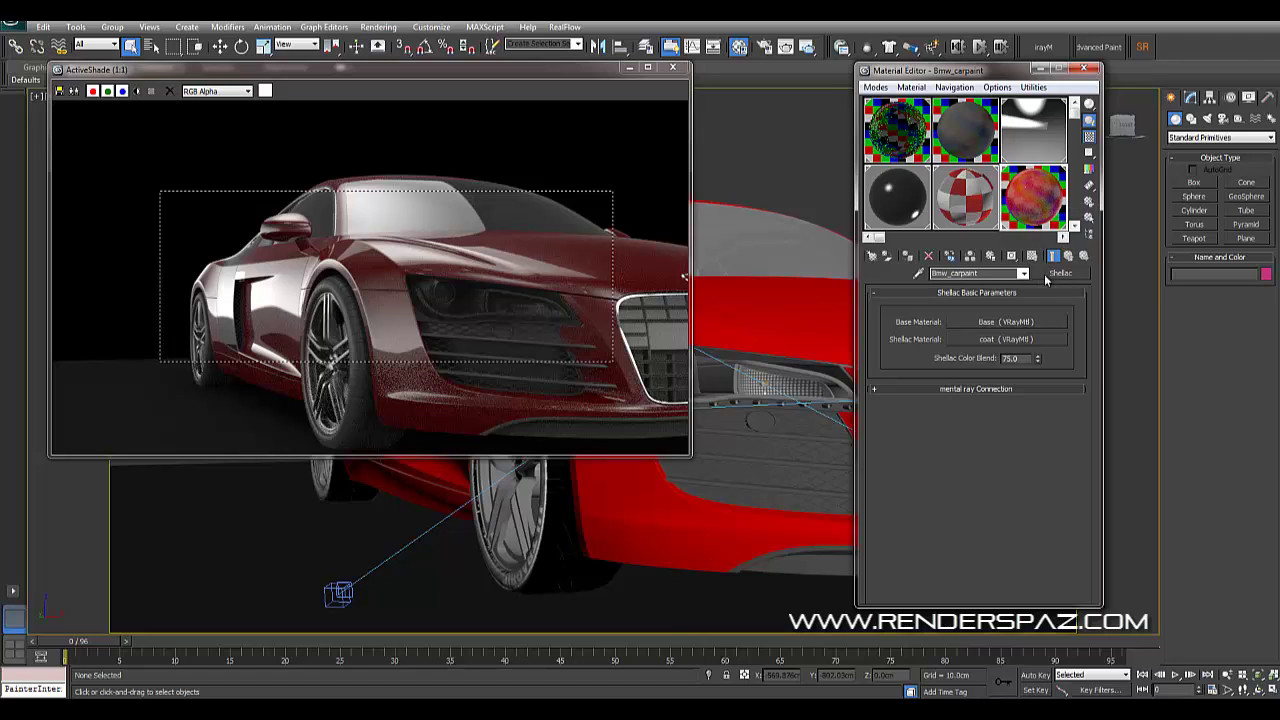
pyautogui.click(1058, 274)
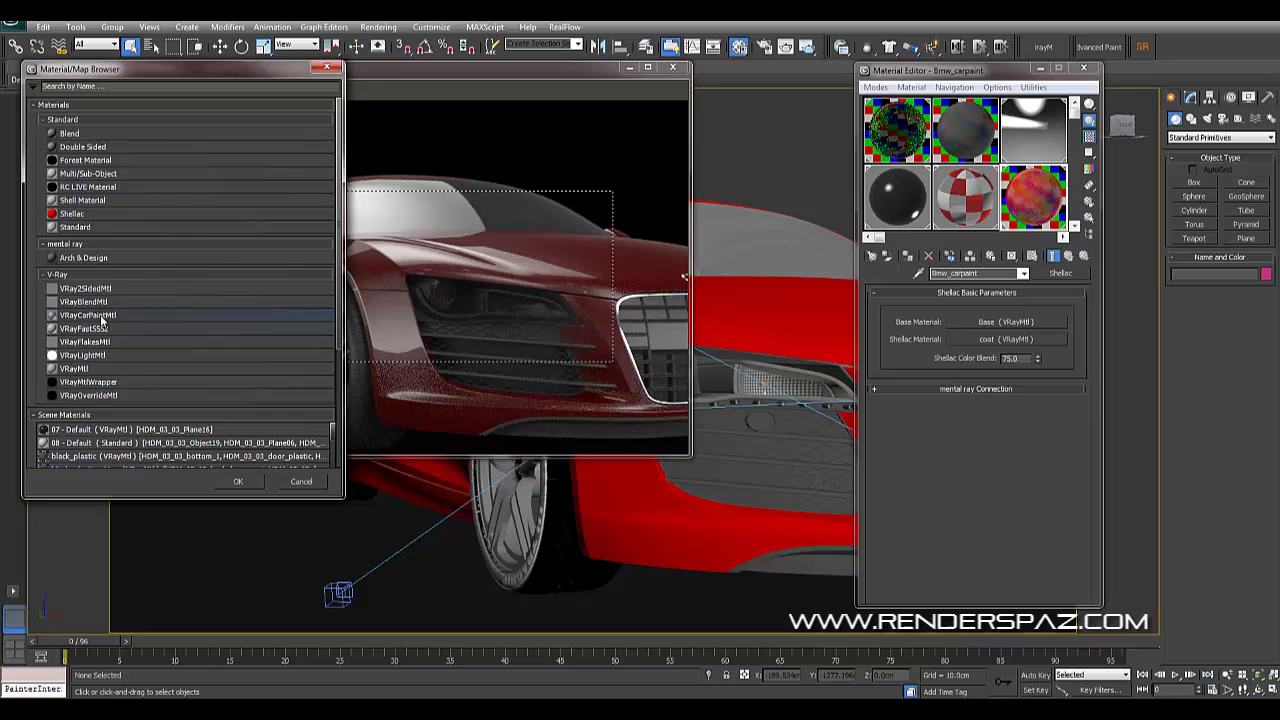
# Replace the Shellac material with VRayCarPaintMtl and view the car's front grille
pyautogui.doubleClick(149, 315)
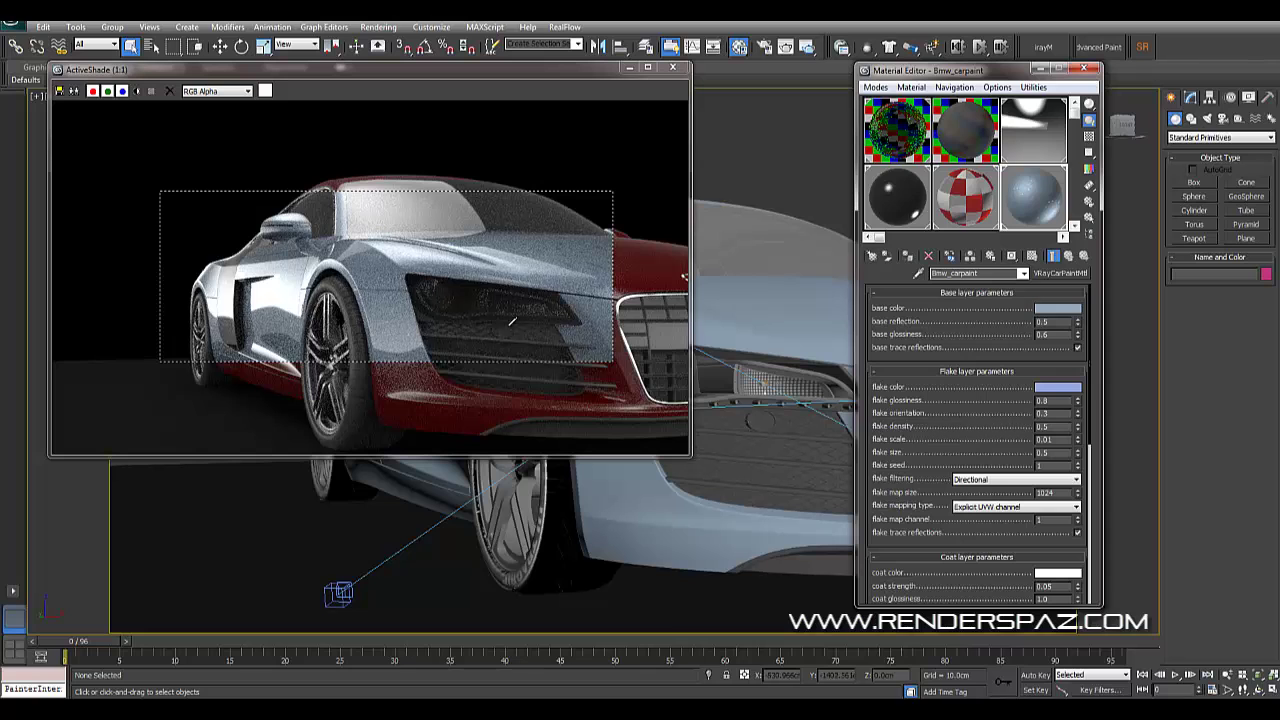
pyautogui.scroll(5, 722, 406)
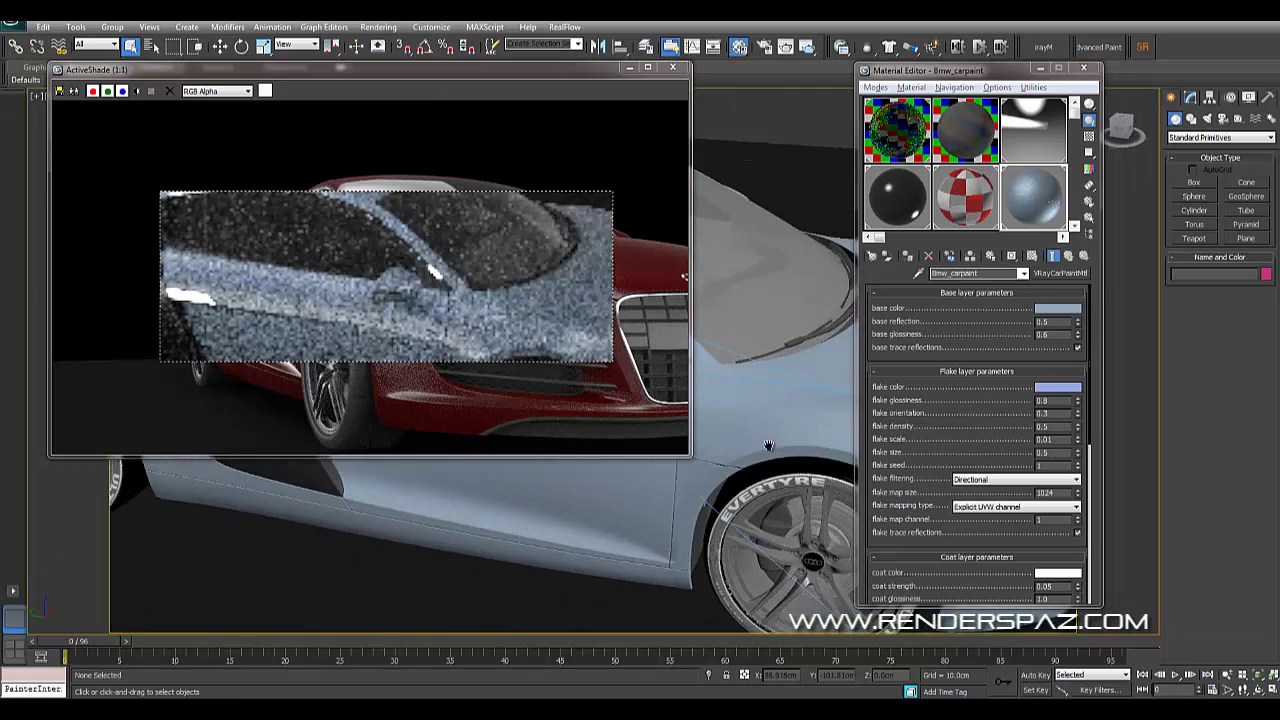
pyautogui.keyDown('alt'); pyautogui.moveTo(717, 492); pyautogui.dragTo(769, 511, button='middle'); pyautogui.keyUp('alt')
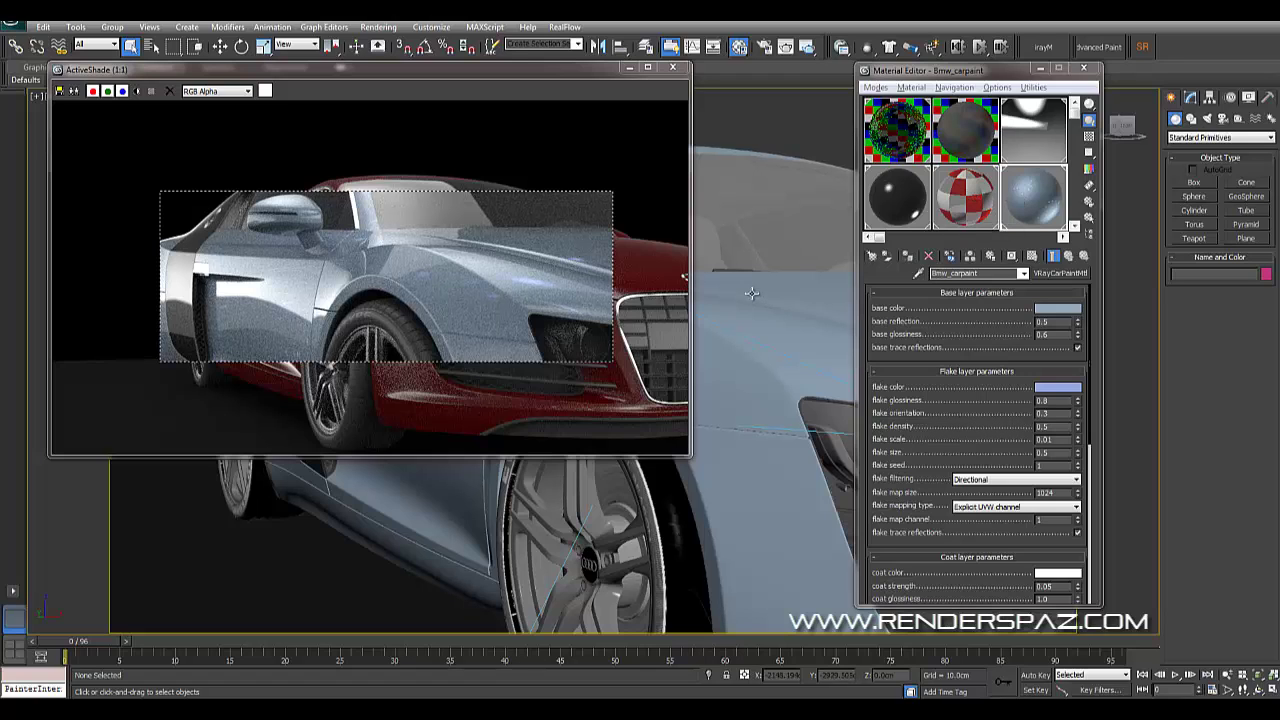
# Set the car paint's base color to a saturated orange
pyautogui.click(1040, 310)
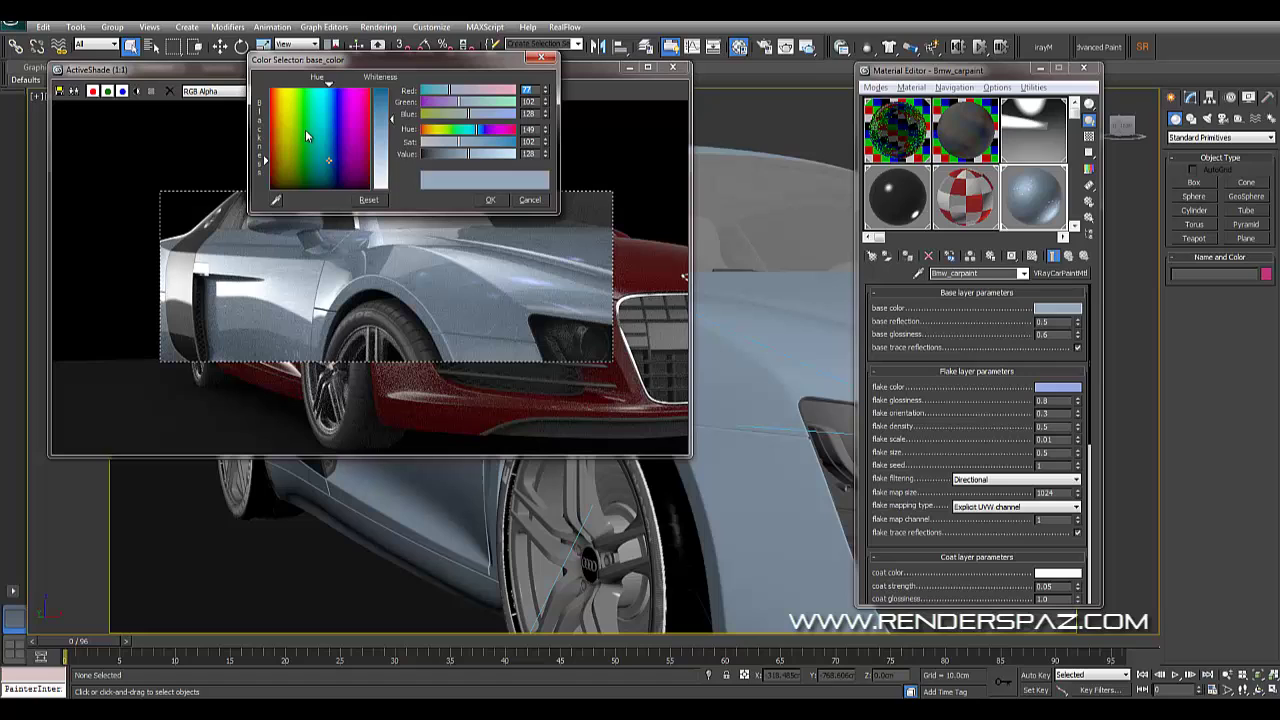
pyautogui.moveTo(310, 138); pyautogui.dragTo(278, 118)
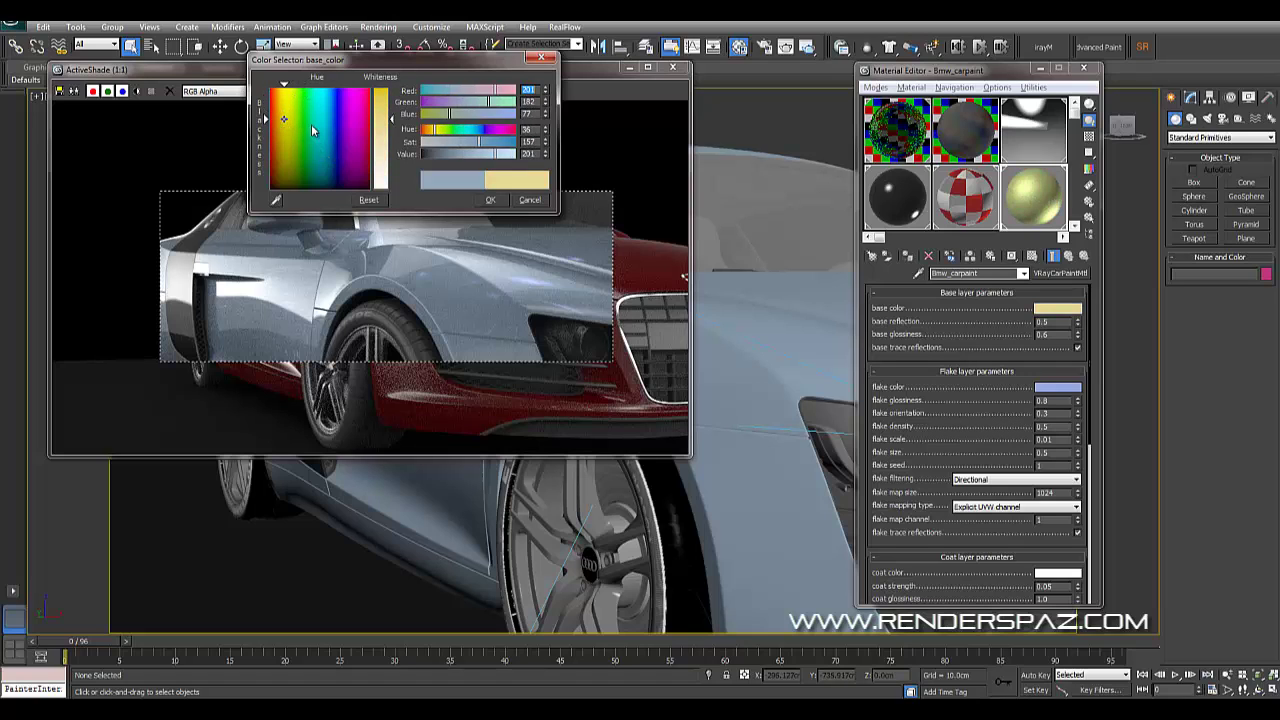
pyautogui.moveTo(390, 118); pyautogui.dragTo(397, 100)
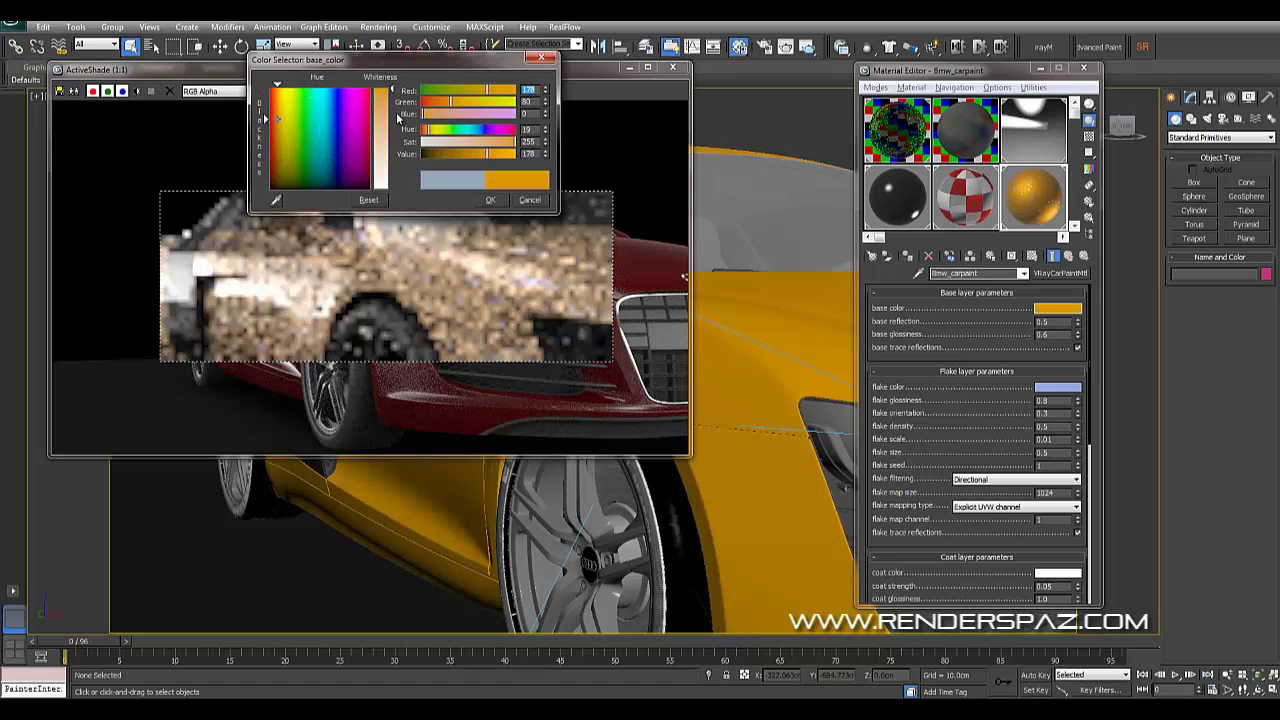
pyautogui.click(493, 199)
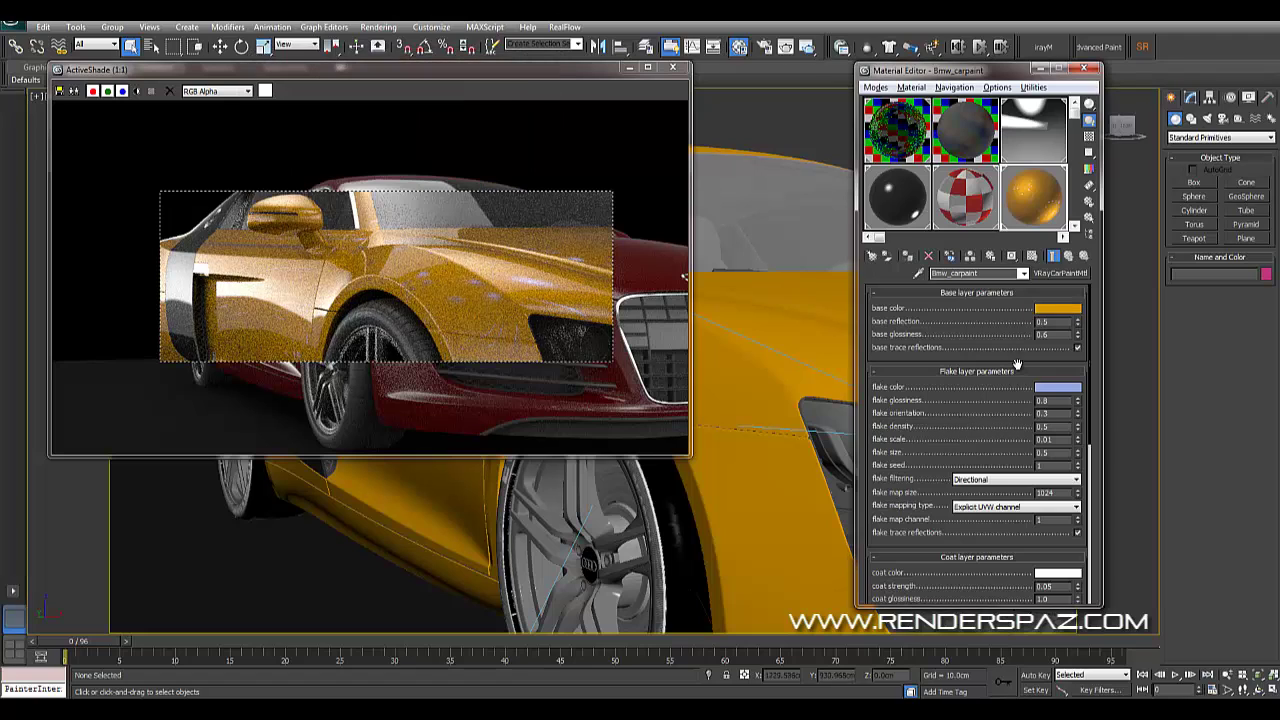
# Set the flake color to pure red
pyautogui.click(1053, 388)
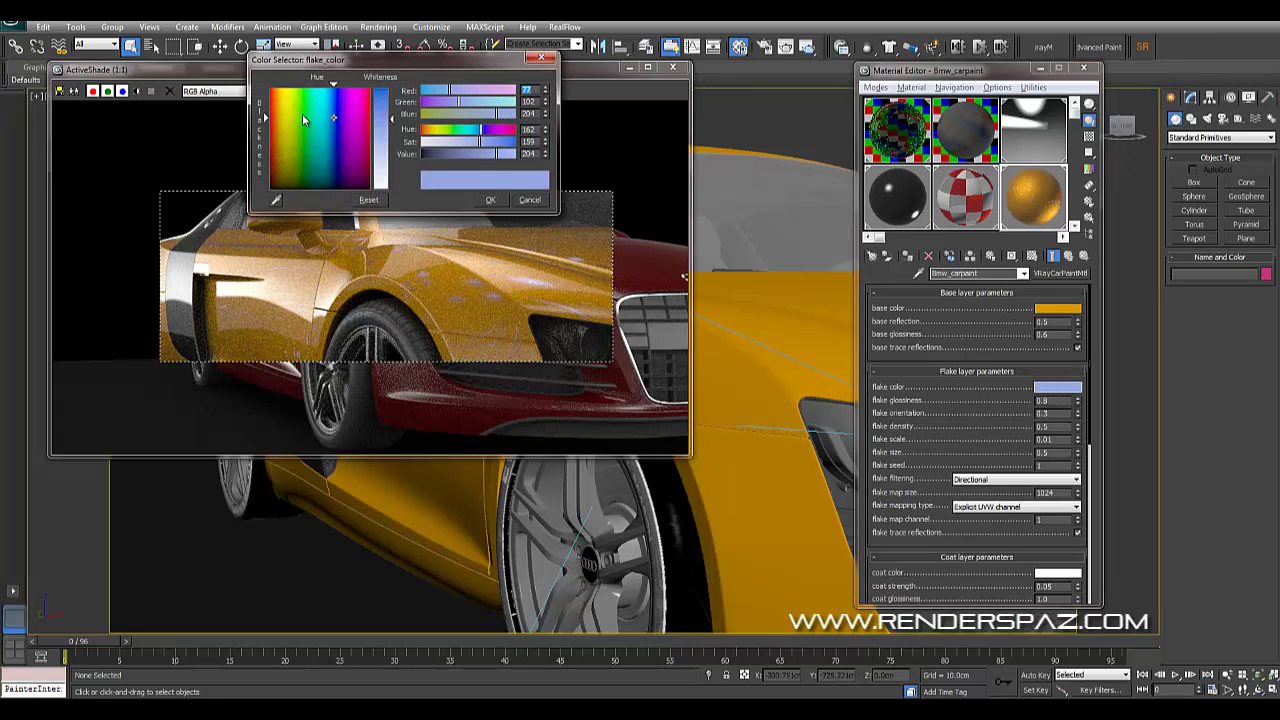
pyautogui.moveTo(307, 121); pyautogui.dragTo(270, 90)
pyautogui.moveTo(392, 128); pyautogui.dragTo(390, 97)
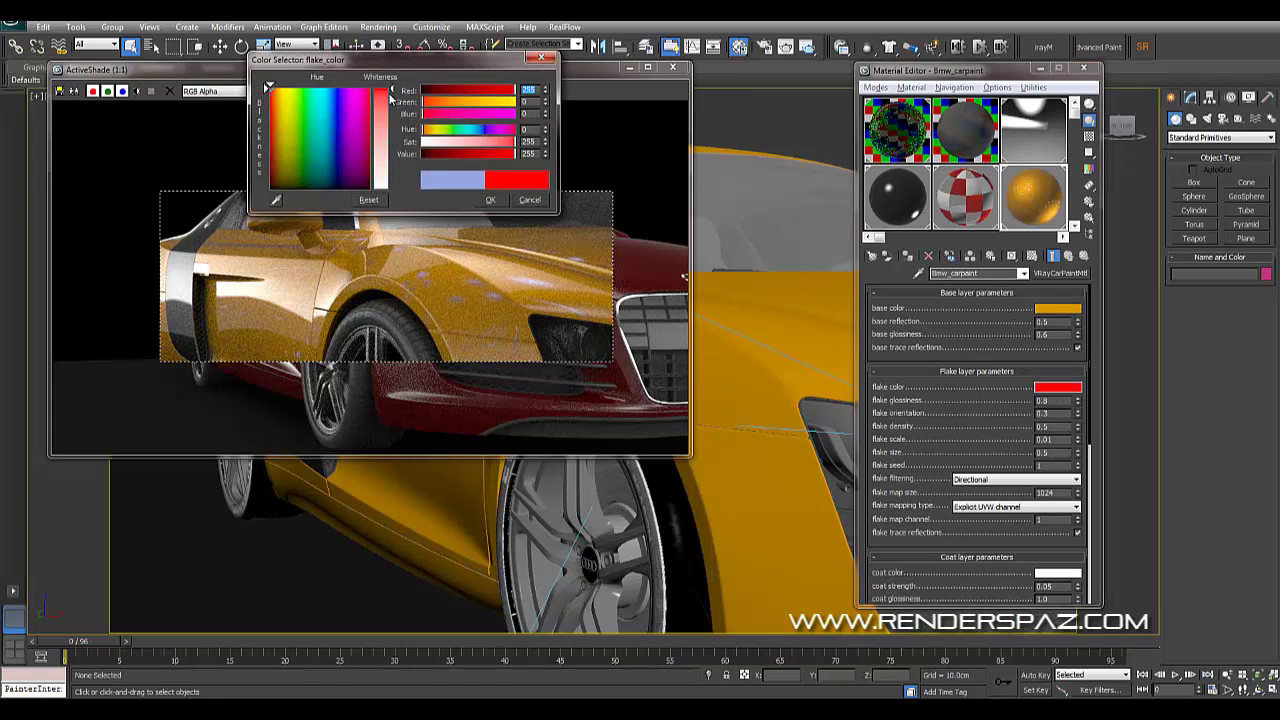
pyautogui.click(491, 201)
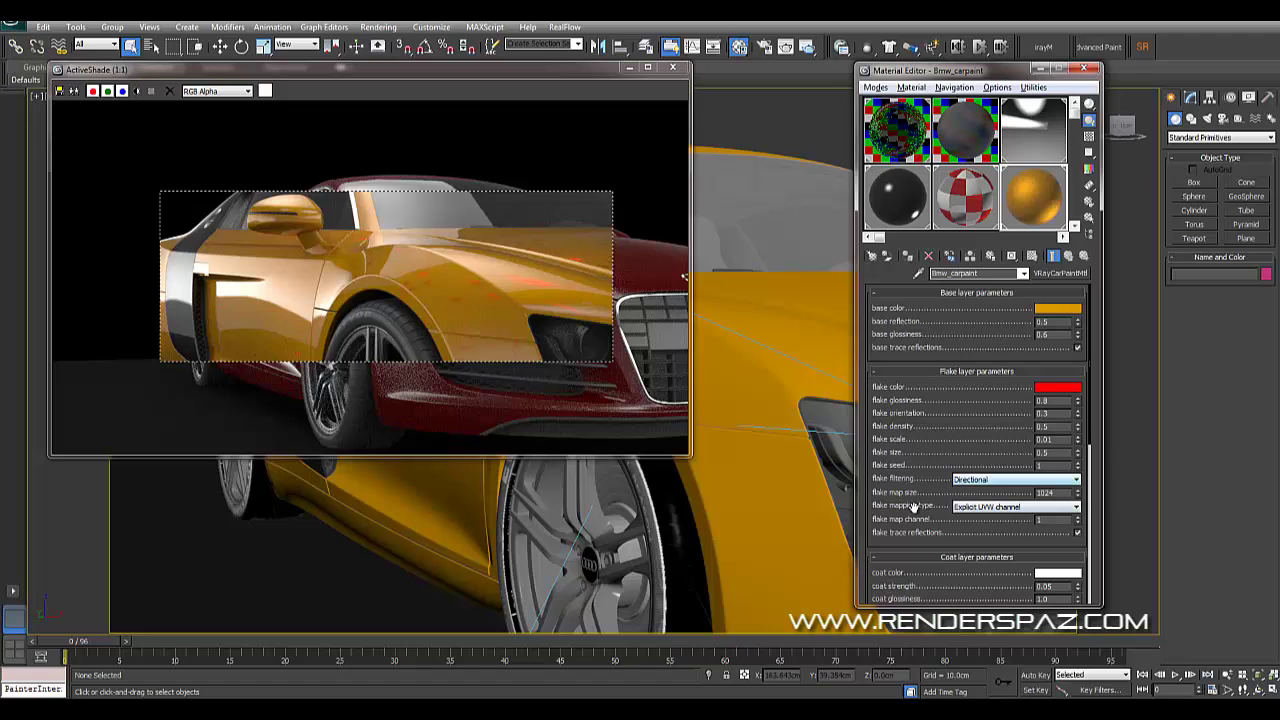
# Switch the flake mapping type to Triplanar from Object XYZ
pyautogui.click(976, 507)
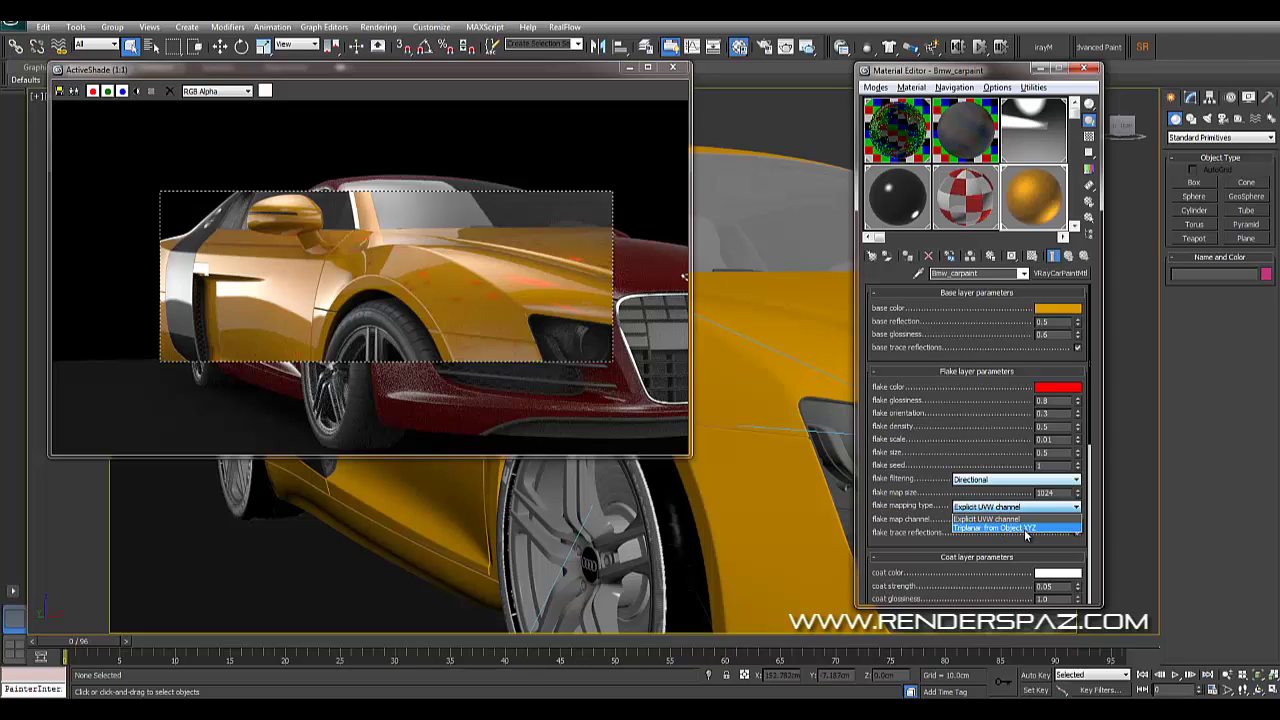
pyautogui.click(1022, 528)
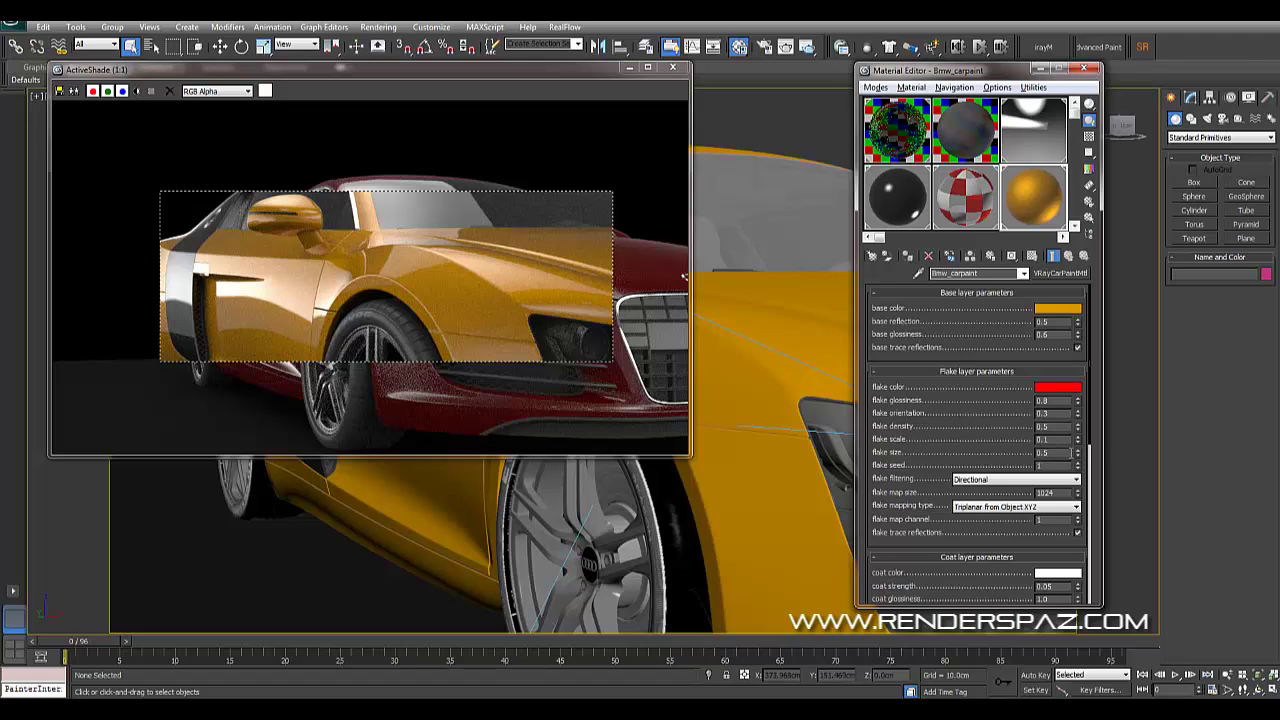
# Try flake sizes 7.3 and 5.4, then enter a flake scale of 0.005
pyautogui.moveTo(1077, 451); pyautogui.dragTo(1080, 422)
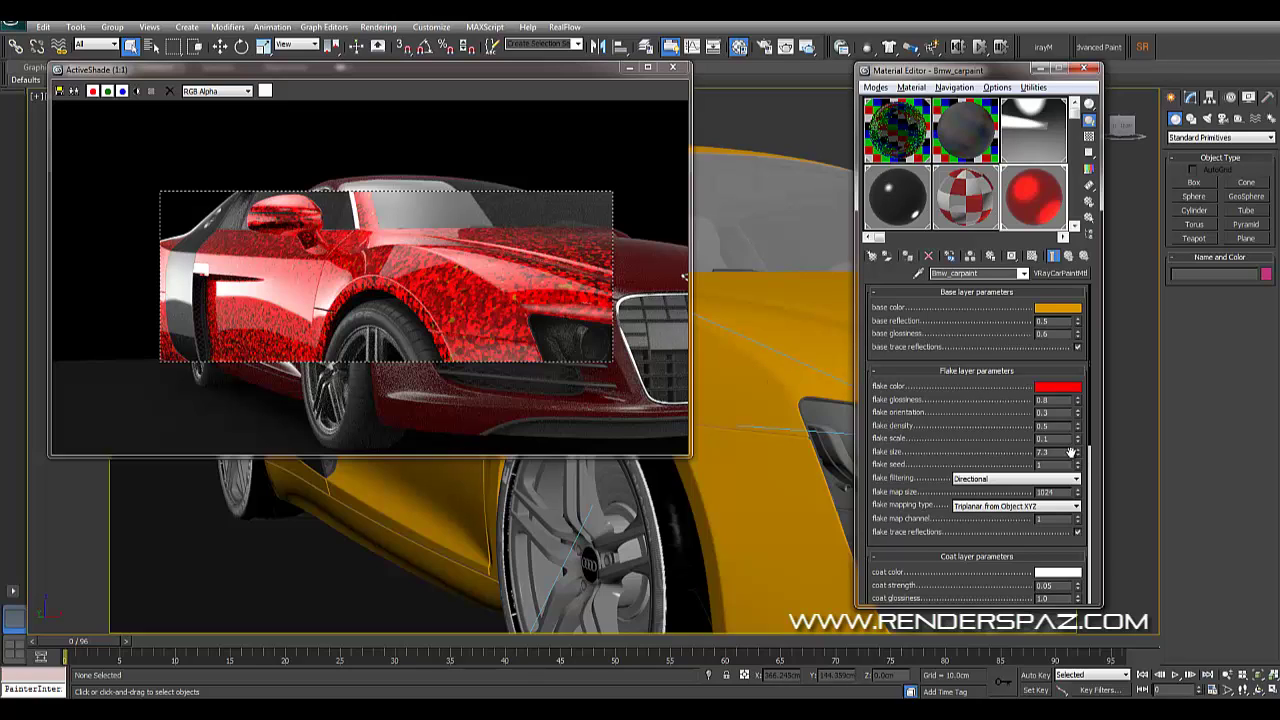
pyautogui.moveTo(1080, 464)
pyautogui.mouseDown()
pyautogui.moveTo(1061, 464)
pyautogui.moveTo(1080, 462)
pyautogui.moveTo(1078, 478)
pyautogui.mouseUp()
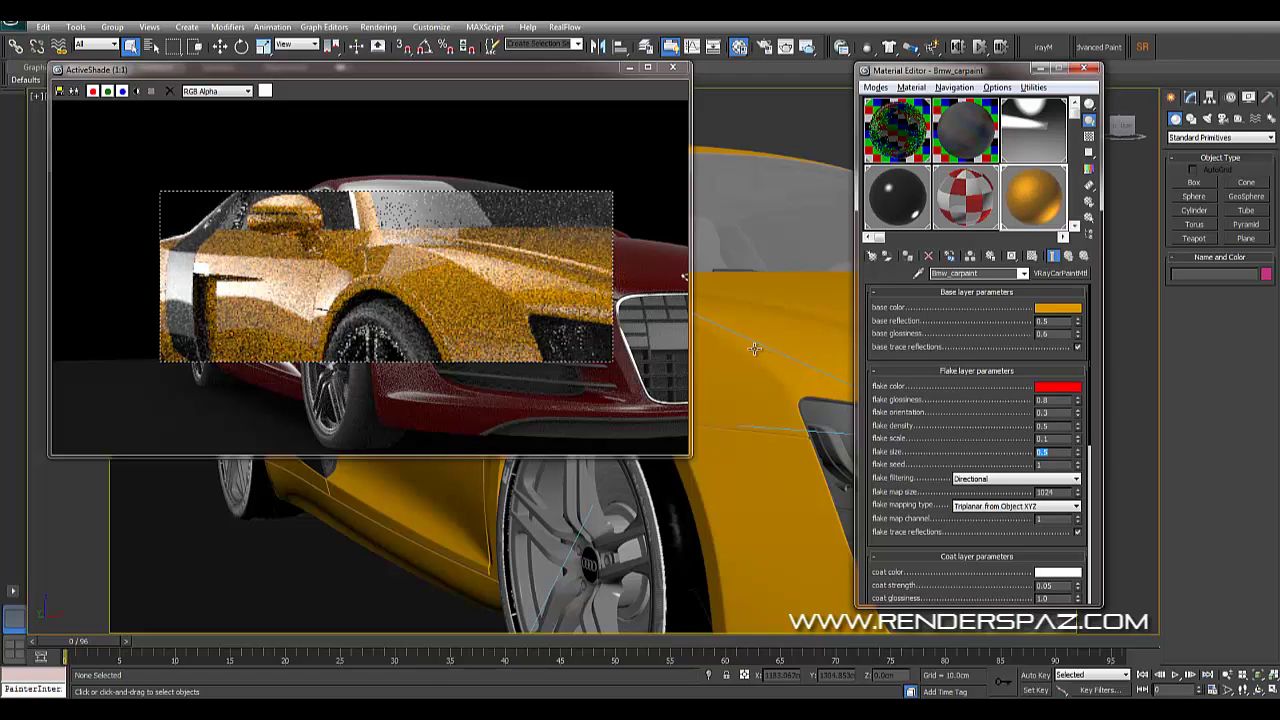
pyautogui.moveTo(1079, 438); pyautogui.dragTo(1081, 409)
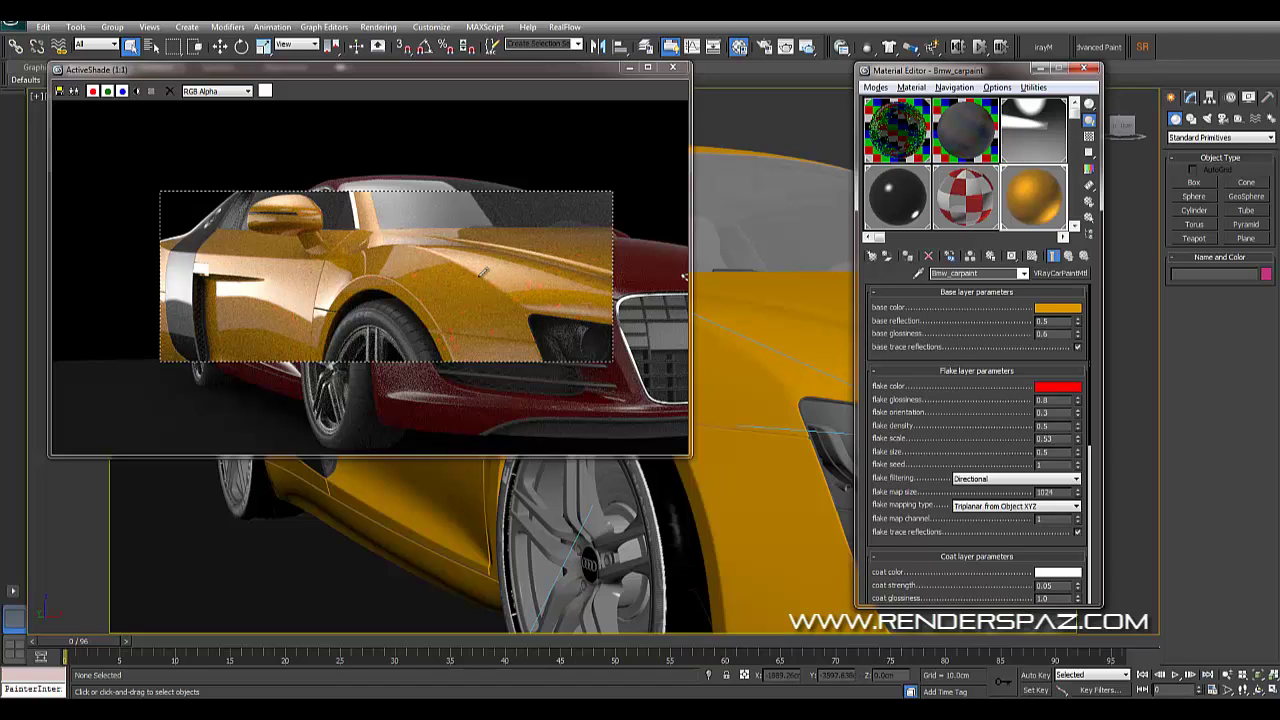
pyautogui.doubleClick(1045, 438)
pyautogui.write('.005')
pyautogui.press('Return')
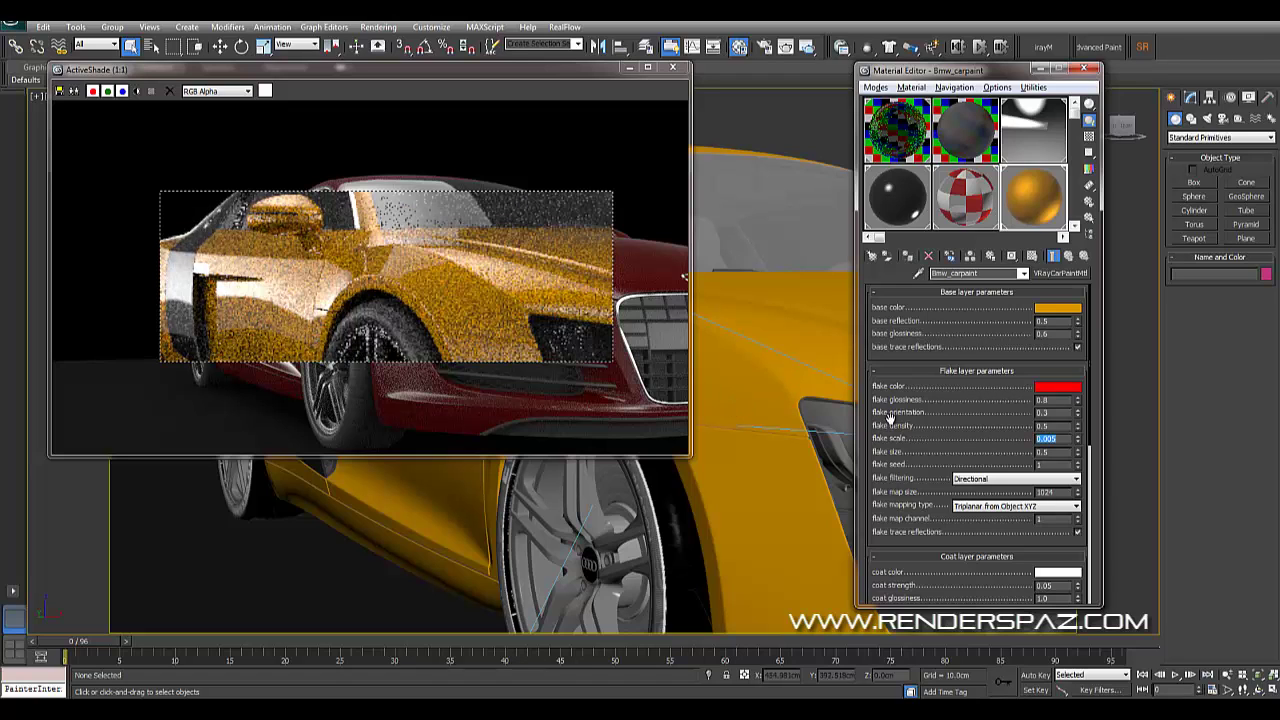
# Tune the flake size through 0.7, 2.8 and 1.0, settling on 2.0
pyautogui.click(1057, 455)
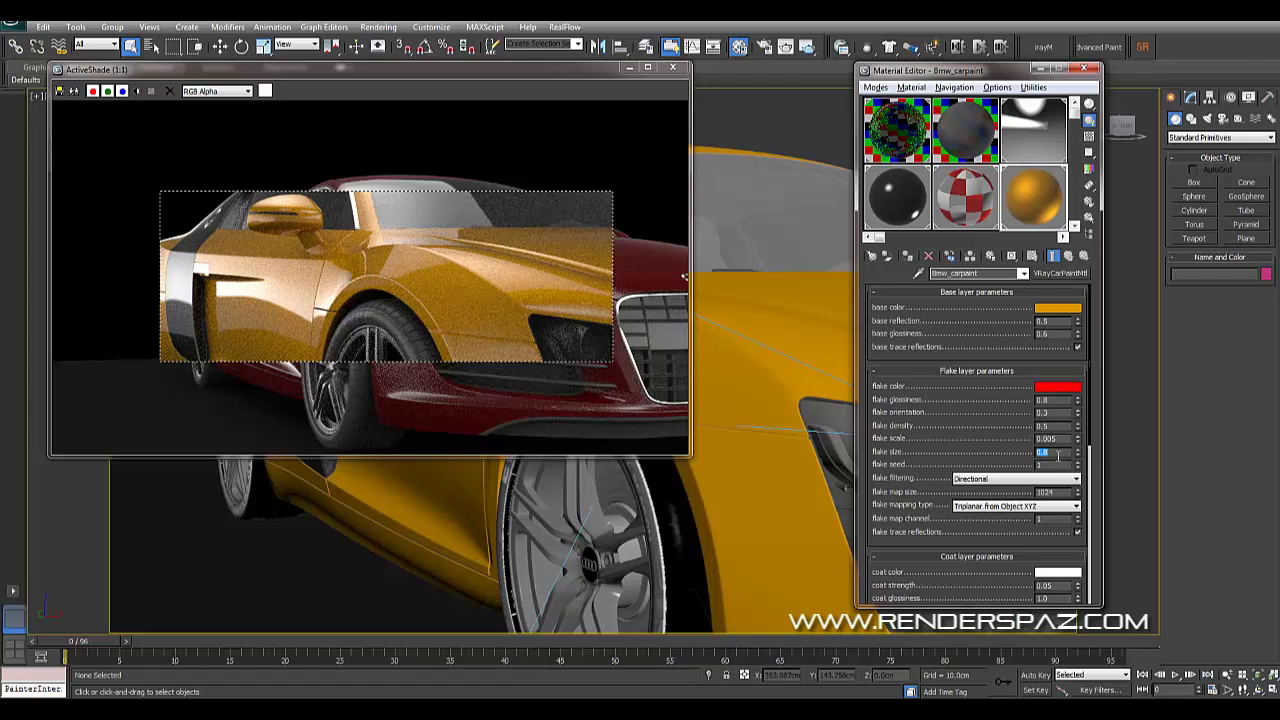
pyautogui.press('Return')
pyautogui.click(1077, 455)
pyautogui.moveTo(1077, 452); pyautogui.dragTo(1077, 447)
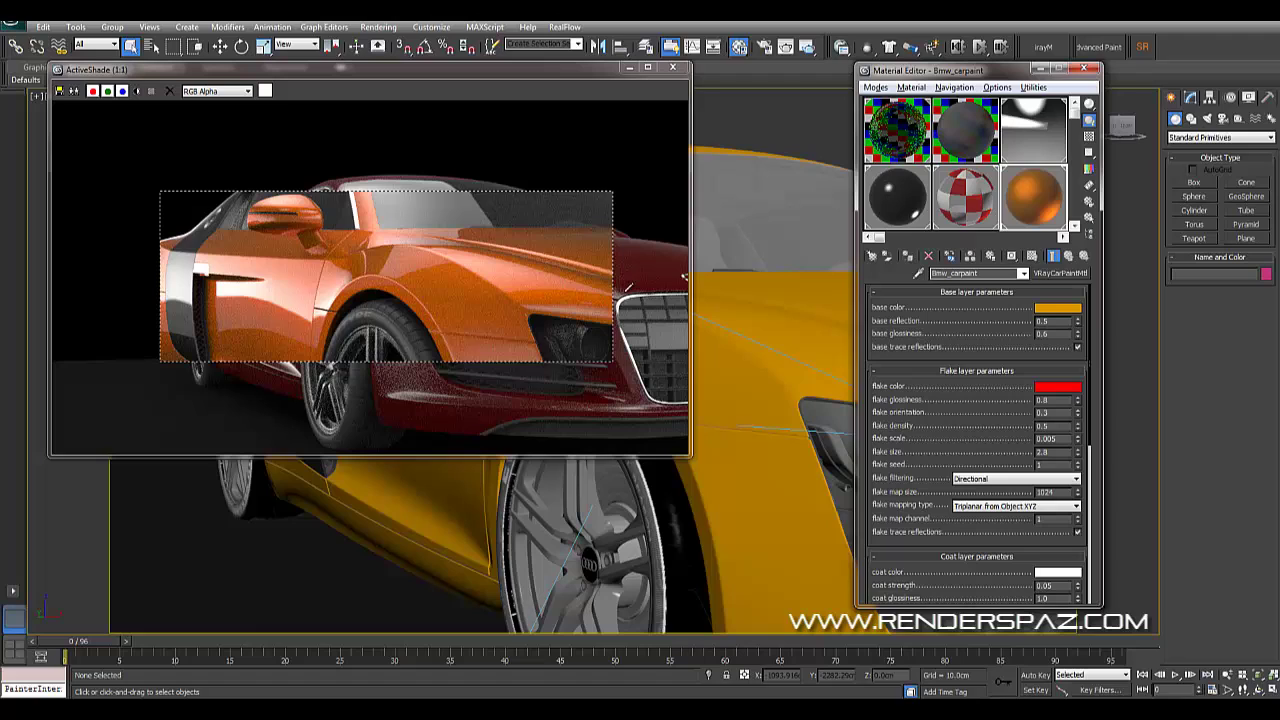
pyautogui.doubleClick(1042, 451)
pyautogui.press('Return')
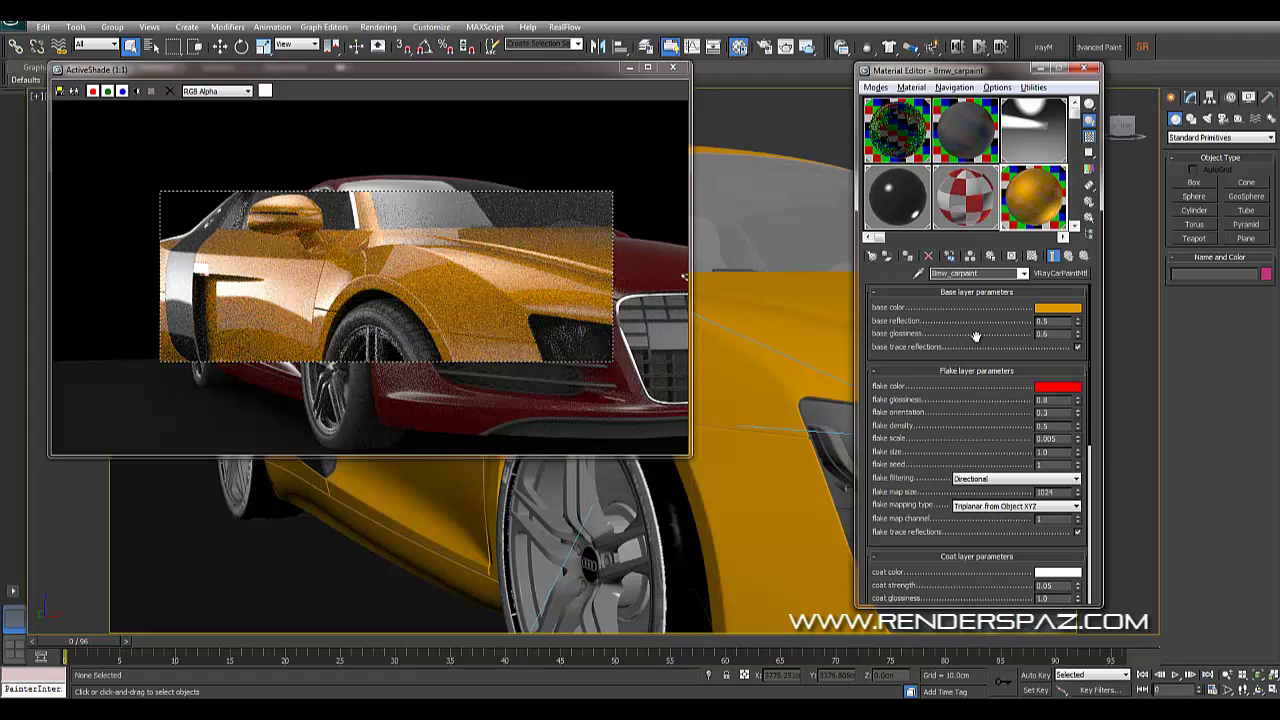
pyautogui.doubleClick(1048, 452)
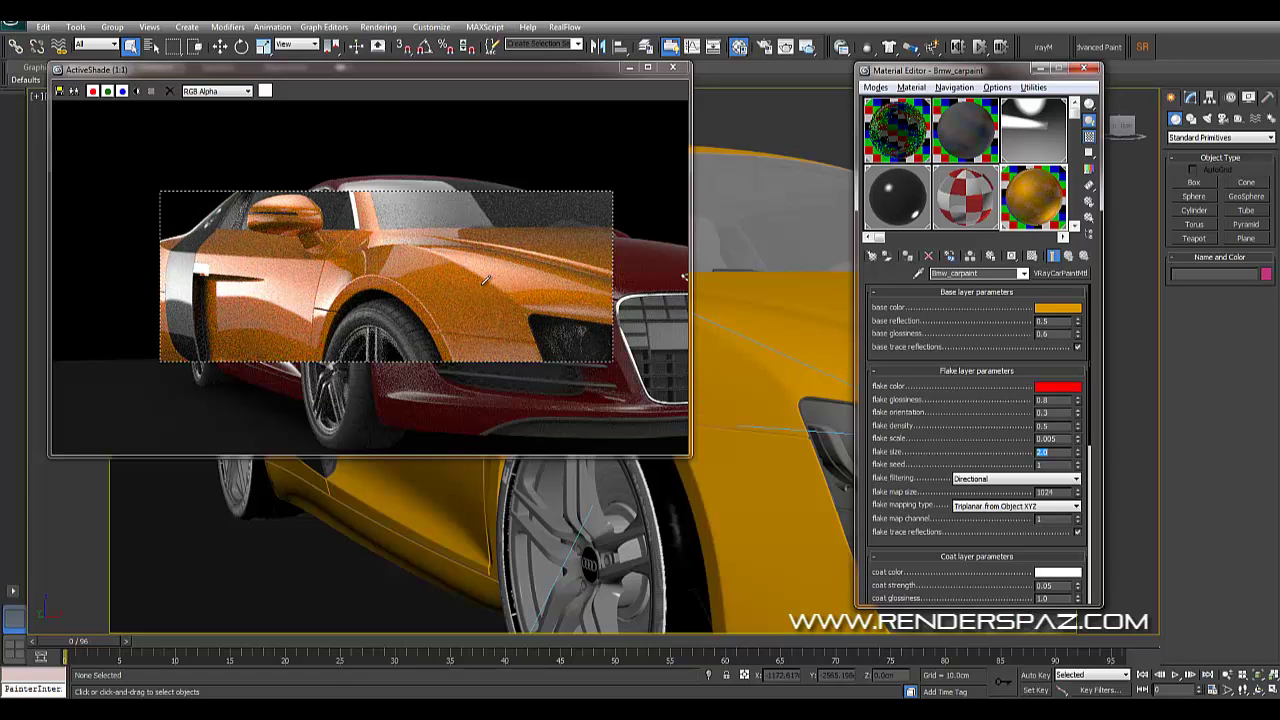
# Zoom to the door panel and step the flake scale to 0.01
pyautogui.scroll(5, 765, 440)
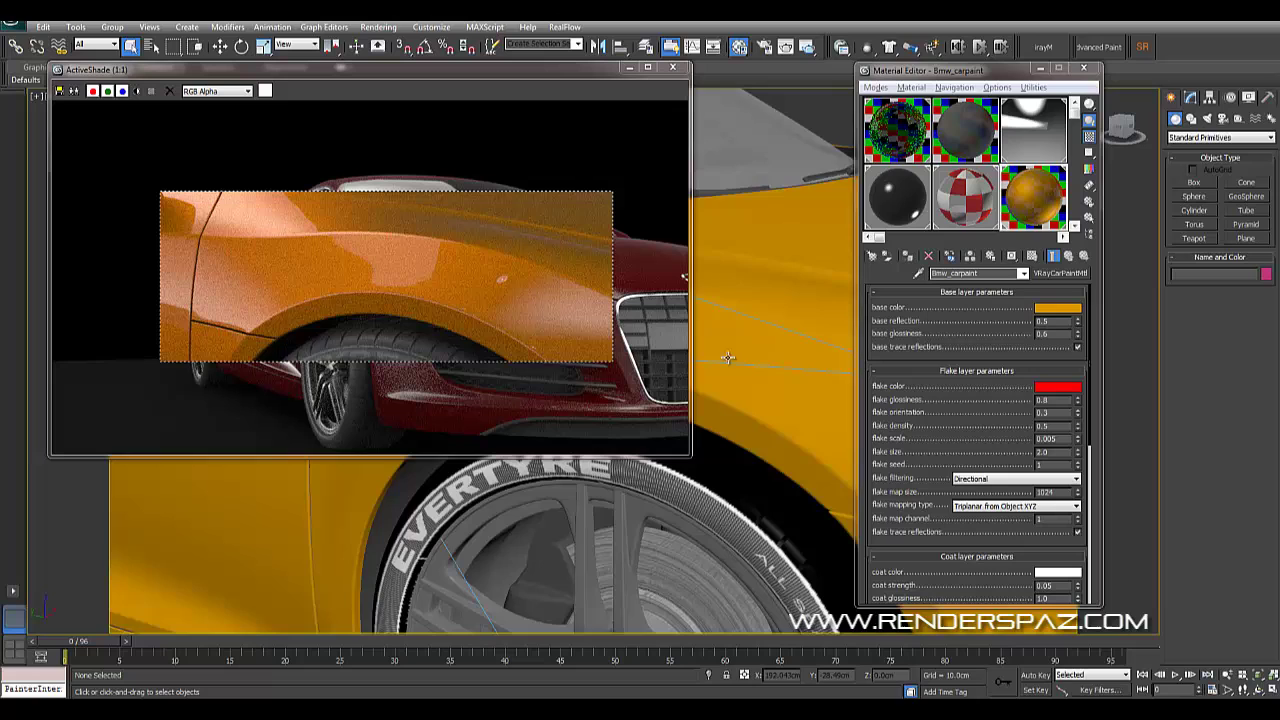
pyautogui.scroll(2, 724, 390)
pyautogui.moveTo(724, 390); pyautogui.dragTo(749, 443, button='middle')
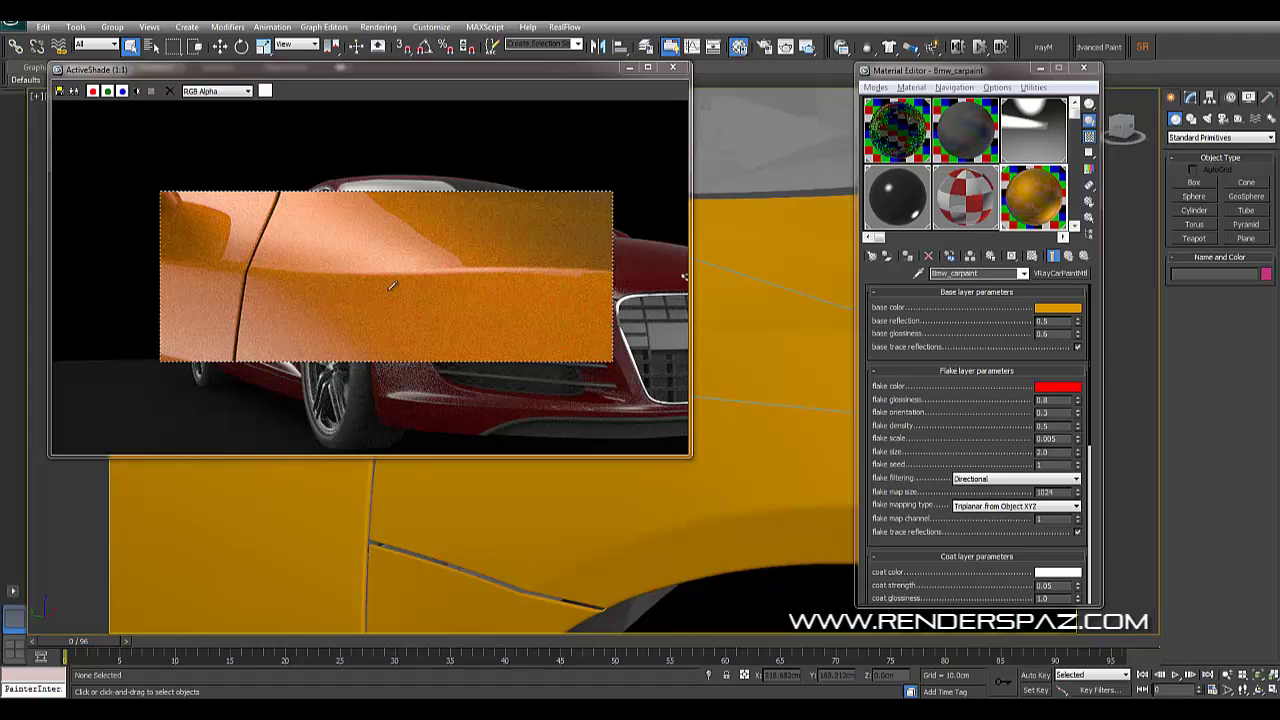
pyautogui.click(1078, 437)
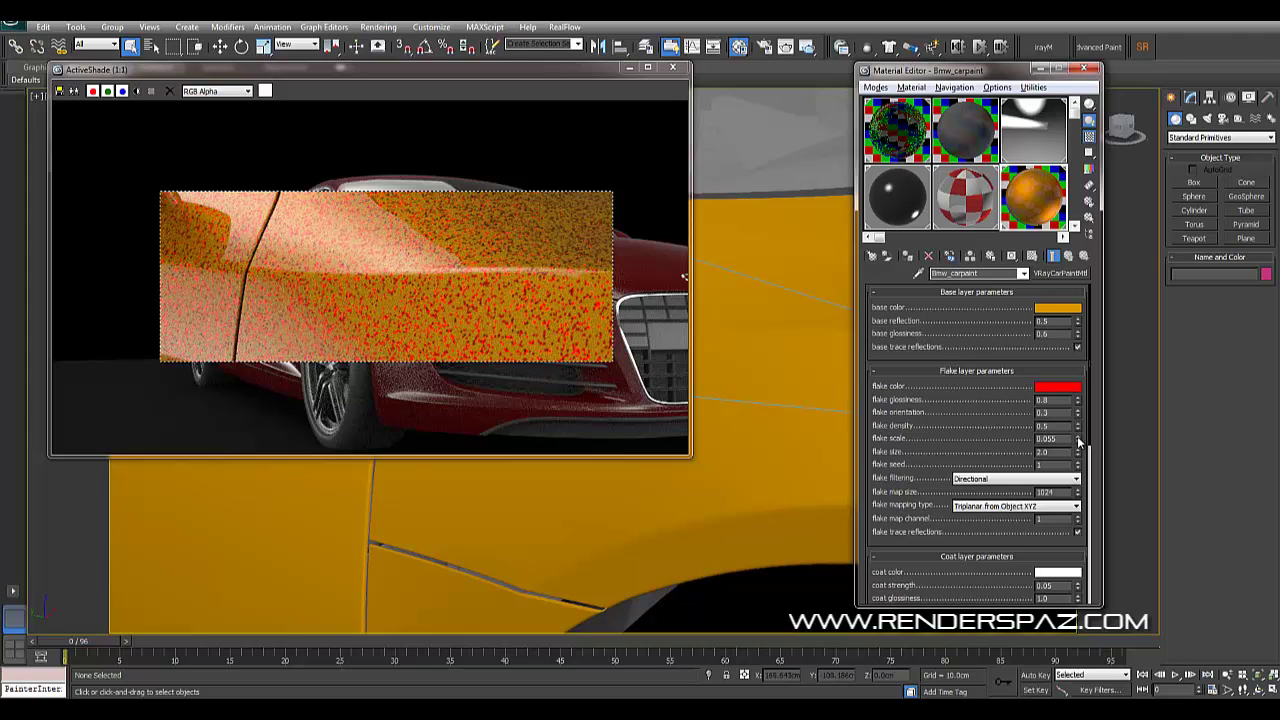
pyautogui.moveTo(1078, 440); pyautogui.dragTo(1077, 445)
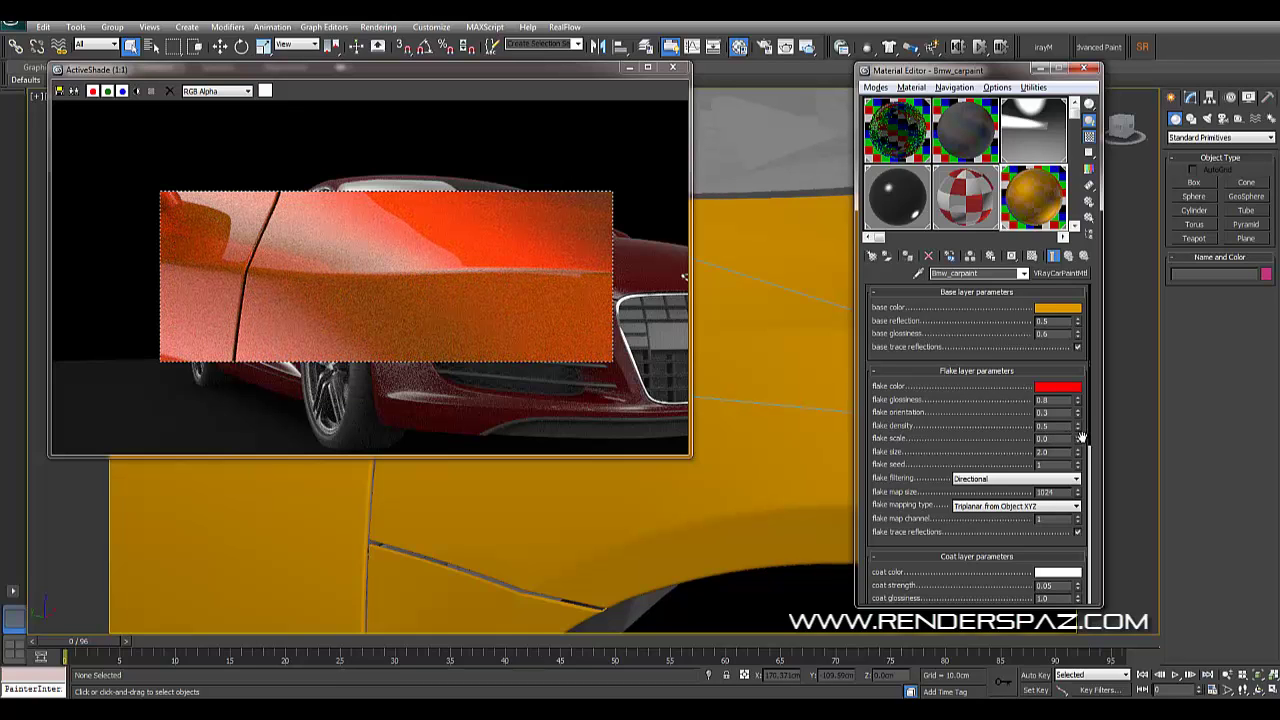
pyautogui.click(1078, 437)
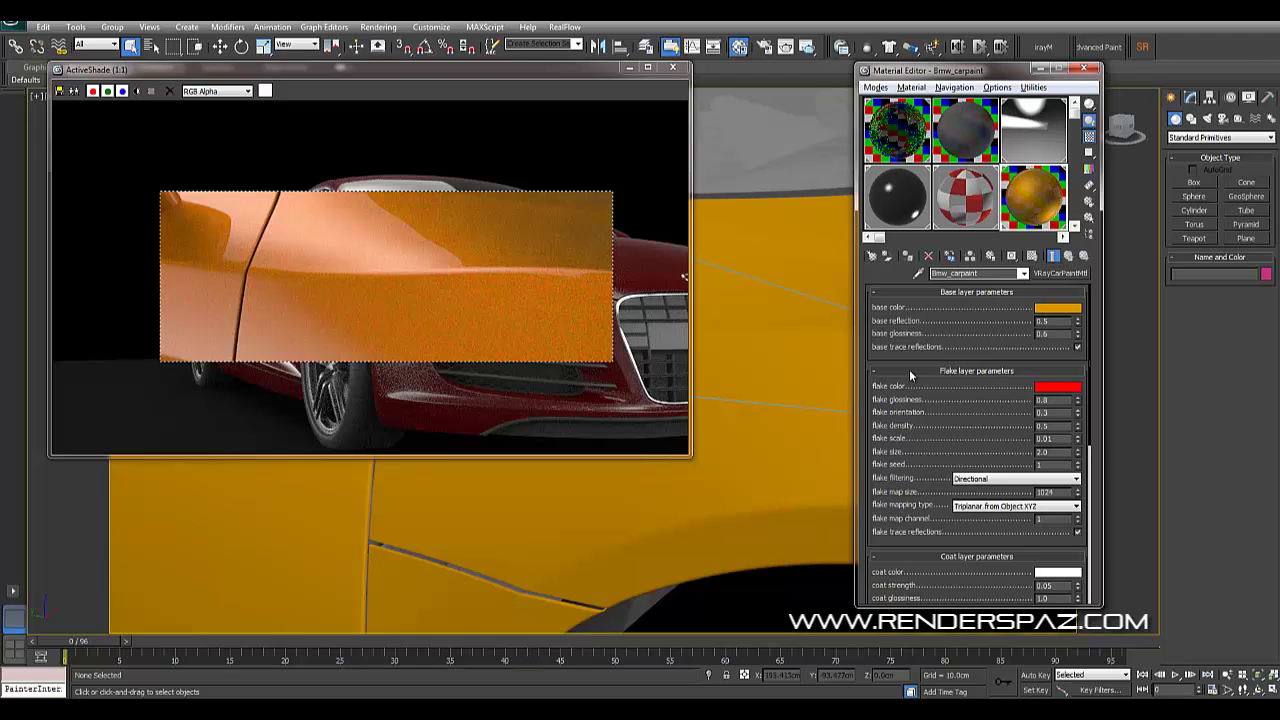
# Edit flake glossiness and redraw a smaller ActiveShade region over the door
pyautogui.doubleClick(1061, 400)
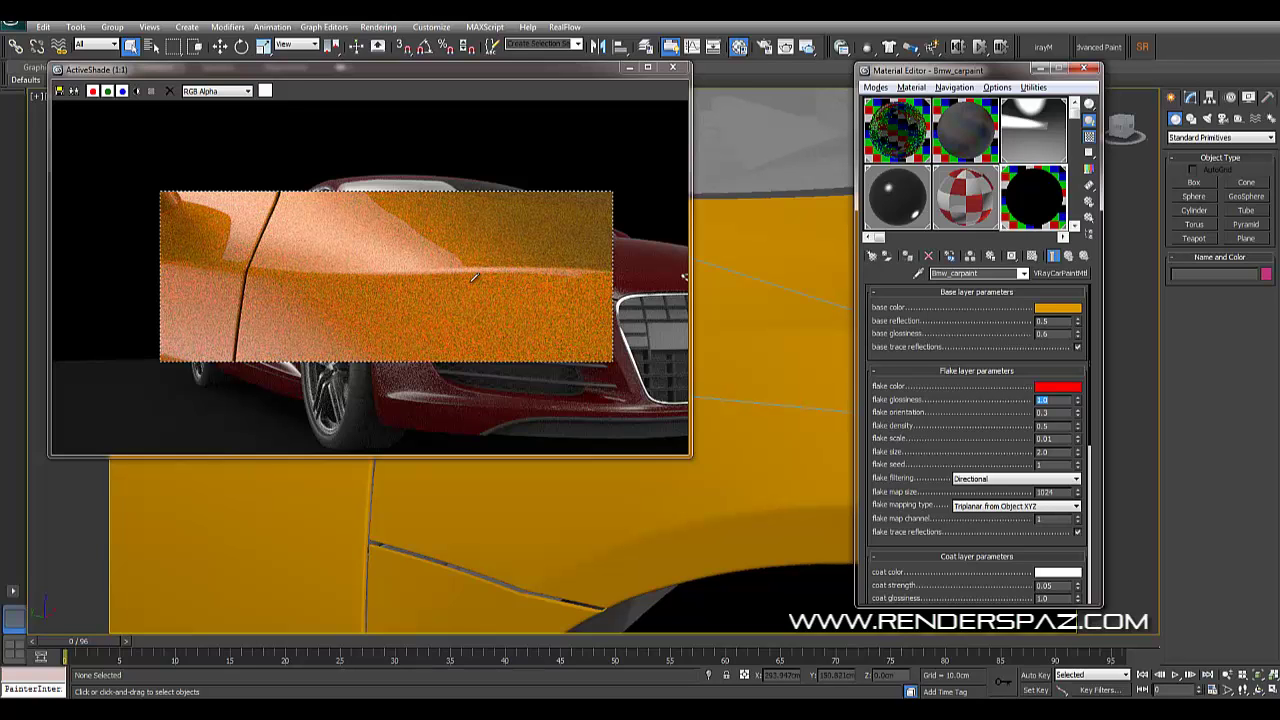
pyautogui.keyDown('alt'); pyautogui.moveTo(684, 531); pyautogui.dragTo(586, 477, button='middle'); pyautogui.keyUp('alt')
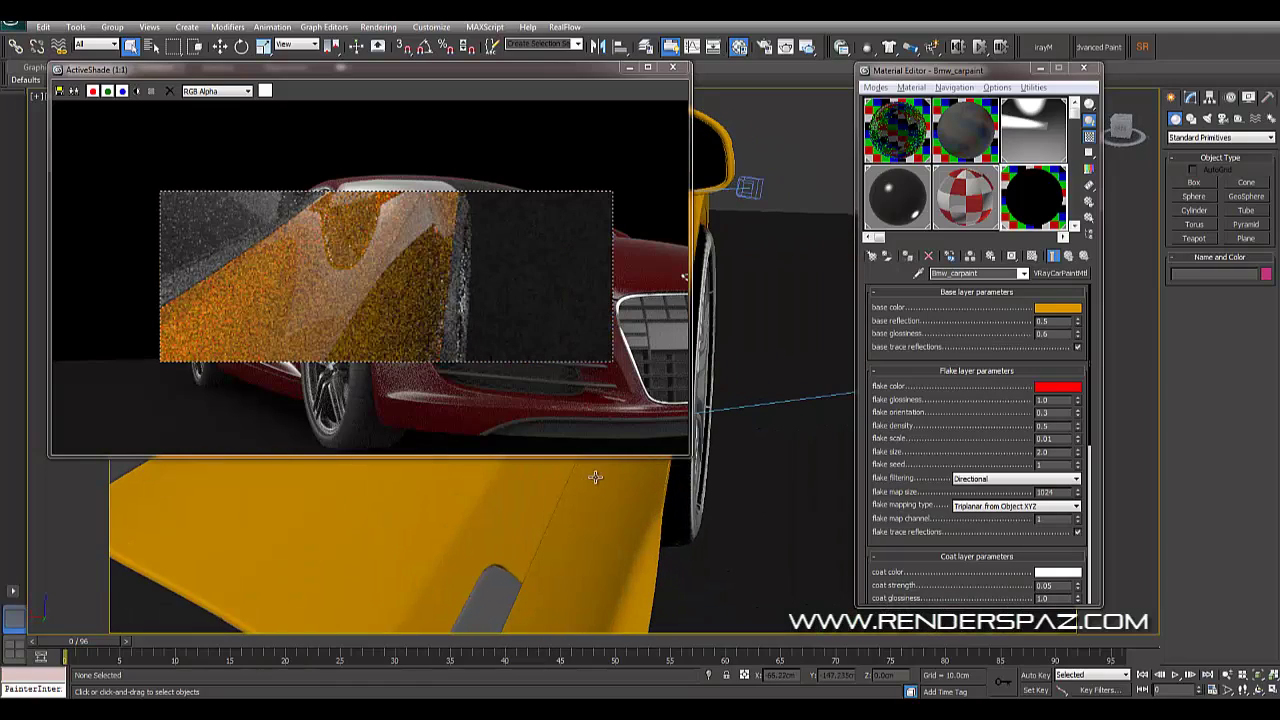
pyautogui.keyDown('alt'); pyautogui.moveTo(669, 560); pyautogui.dragTo(720, 551, button='middle'); pyautogui.keyUp('alt')
pyautogui.keyDown('alt'); pyautogui.moveTo(492, 553); pyautogui.dragTo(548, 530, button='middle'); pyautogui.keyUp('alt')
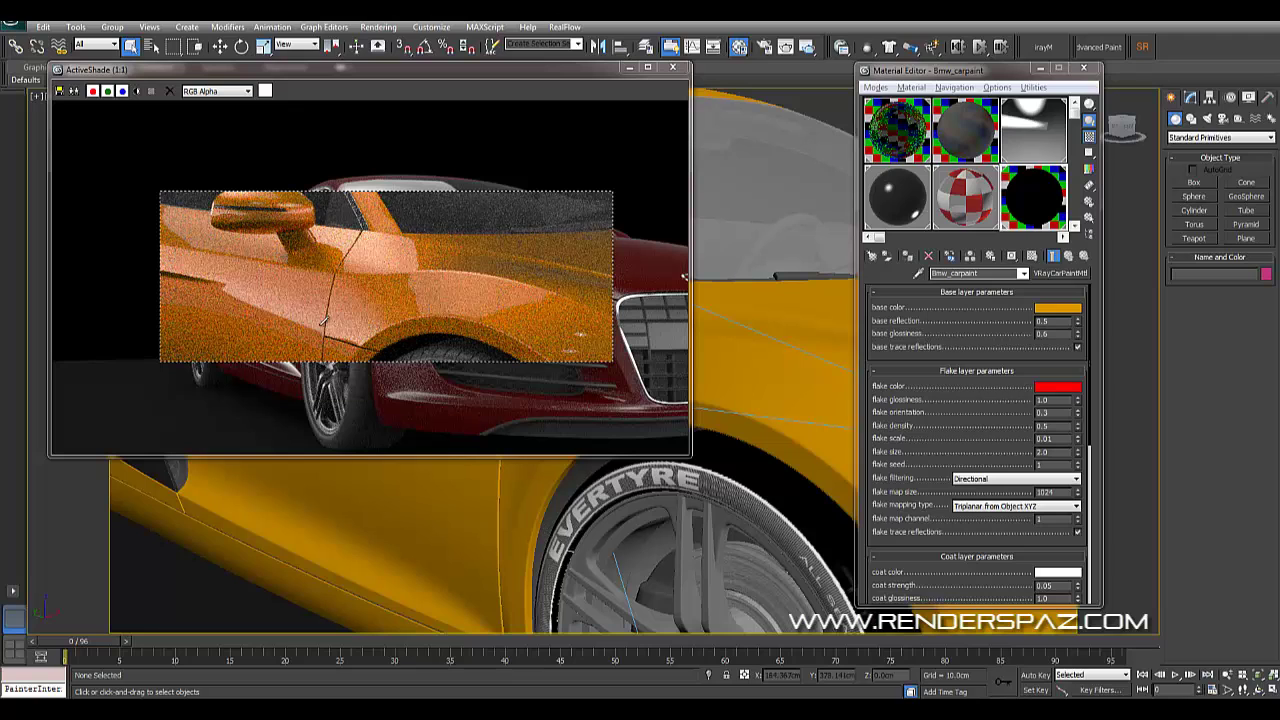
pyautogui.moveTo(184, 250); pyautogui.dragTo(283, 303)
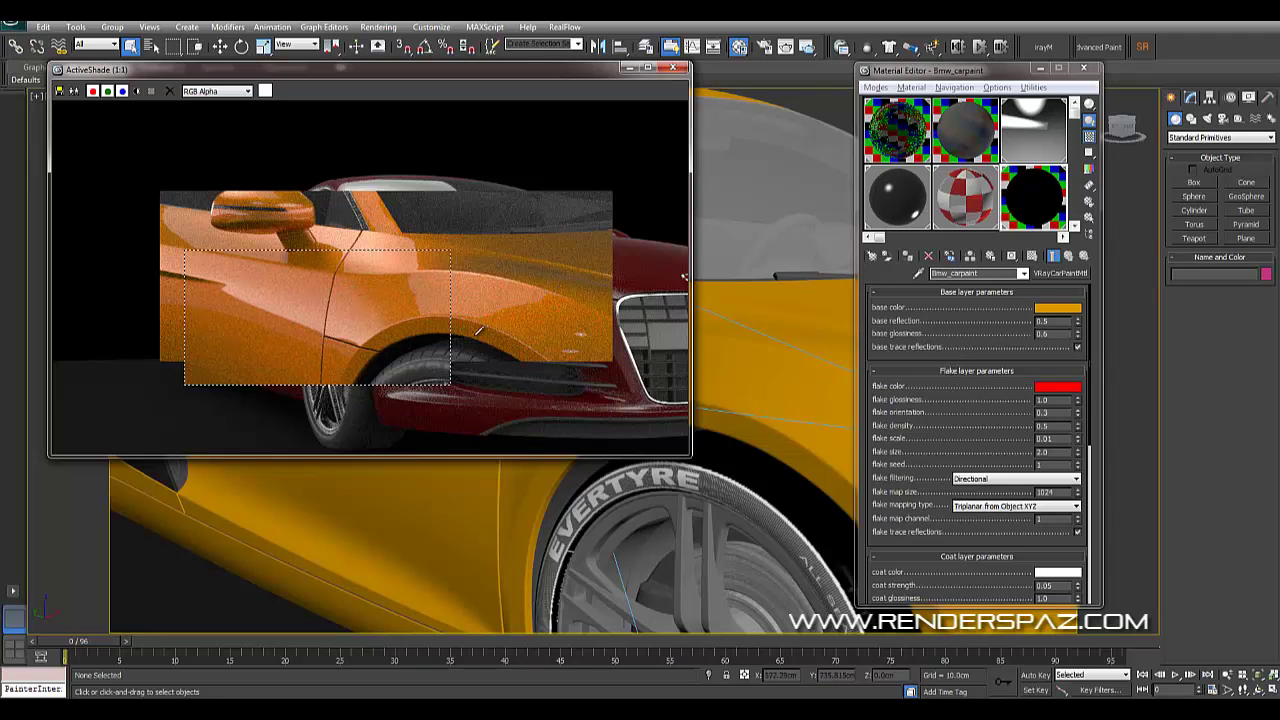
pyautogui.click(1003, 487)
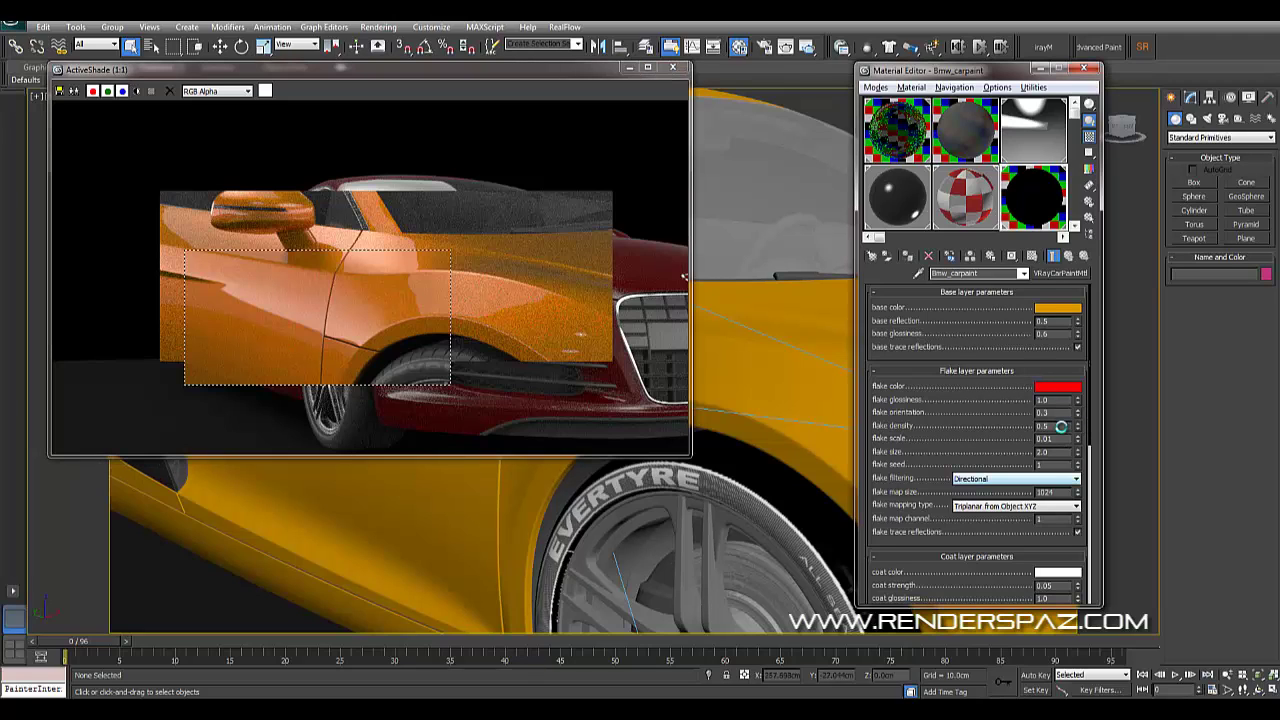
# Enter 0.1 for flake density, lower flake glossiness to 0.8, and view the car front
pyautogui.doubleClick(1061, 426)
pyautogui.write('0.1')
pyautogui.click(1079, 404)
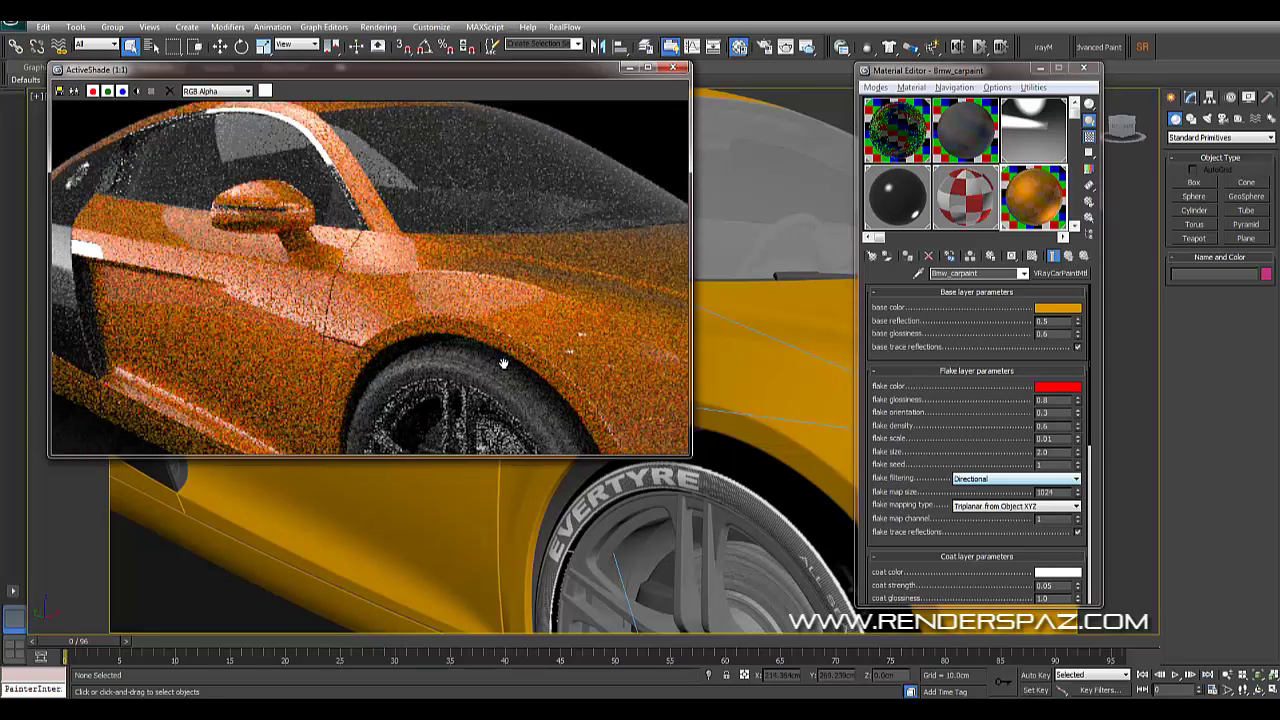
pyautogui.scroll(-3, 760, 350)
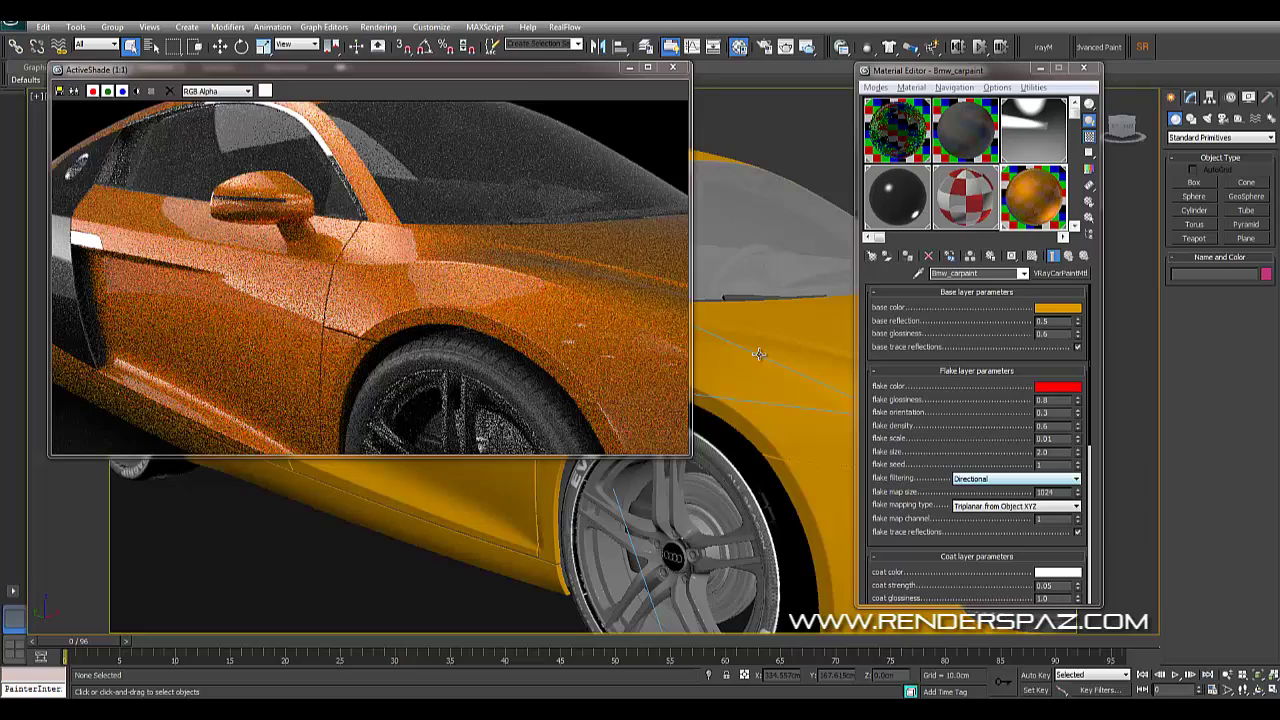
pyautogui.scroll(-3, 759, 354)
pyautogui.keyDown('alt'); pyautogui.moveTo(769, 439); pyautogui.dragTo(690, 431, button='middle'); pyautogui.keyUp('alt')
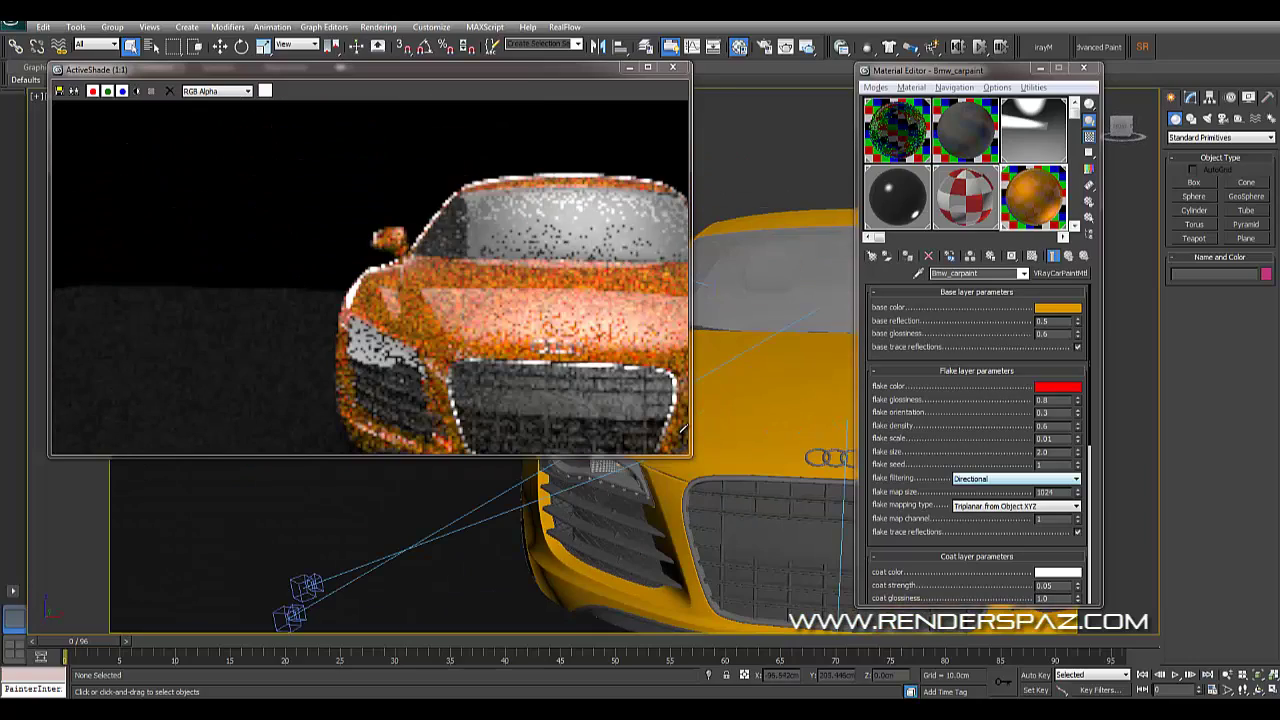
pyautogui.keyDown('alt'); pyautogui.moveTo(707, 486); pyautogui.dragTo(651, 466, button='middle'); pyautogui.keyUp('alt')
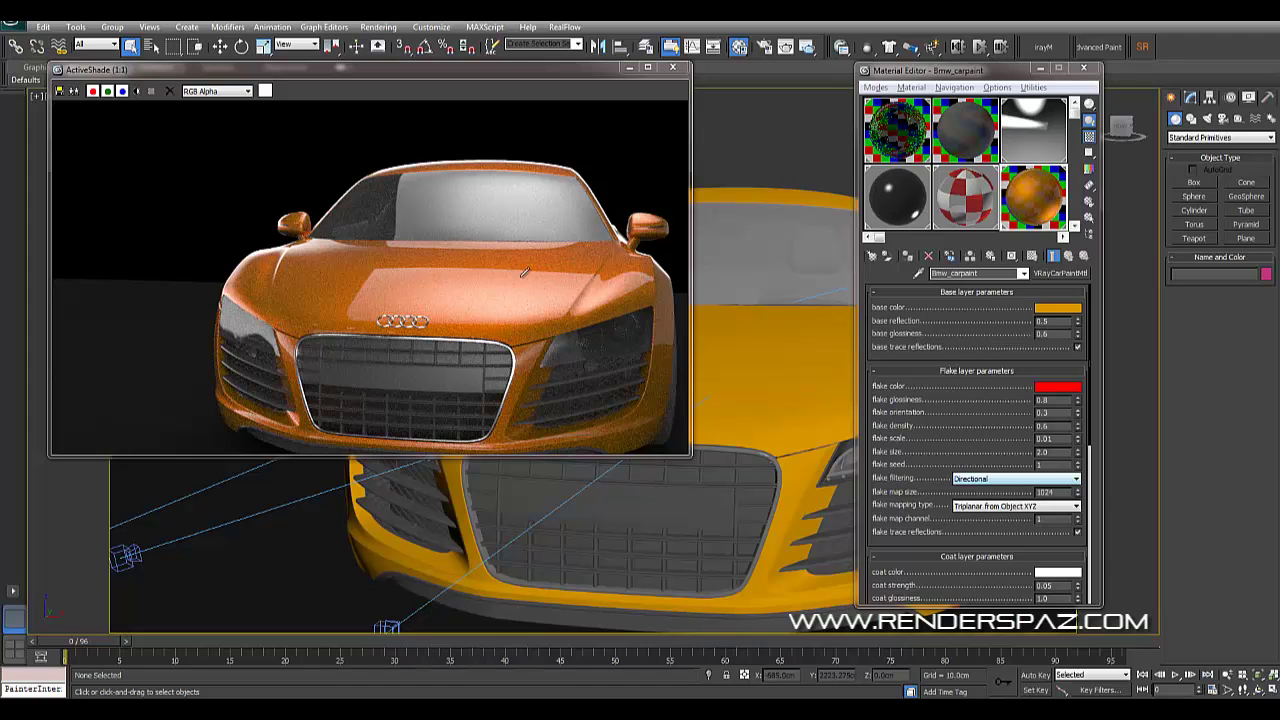
# Set flake glossiness to 0.6 and check a three-quarter front view of the car
pyautogui.doubleClick(1057, 400)
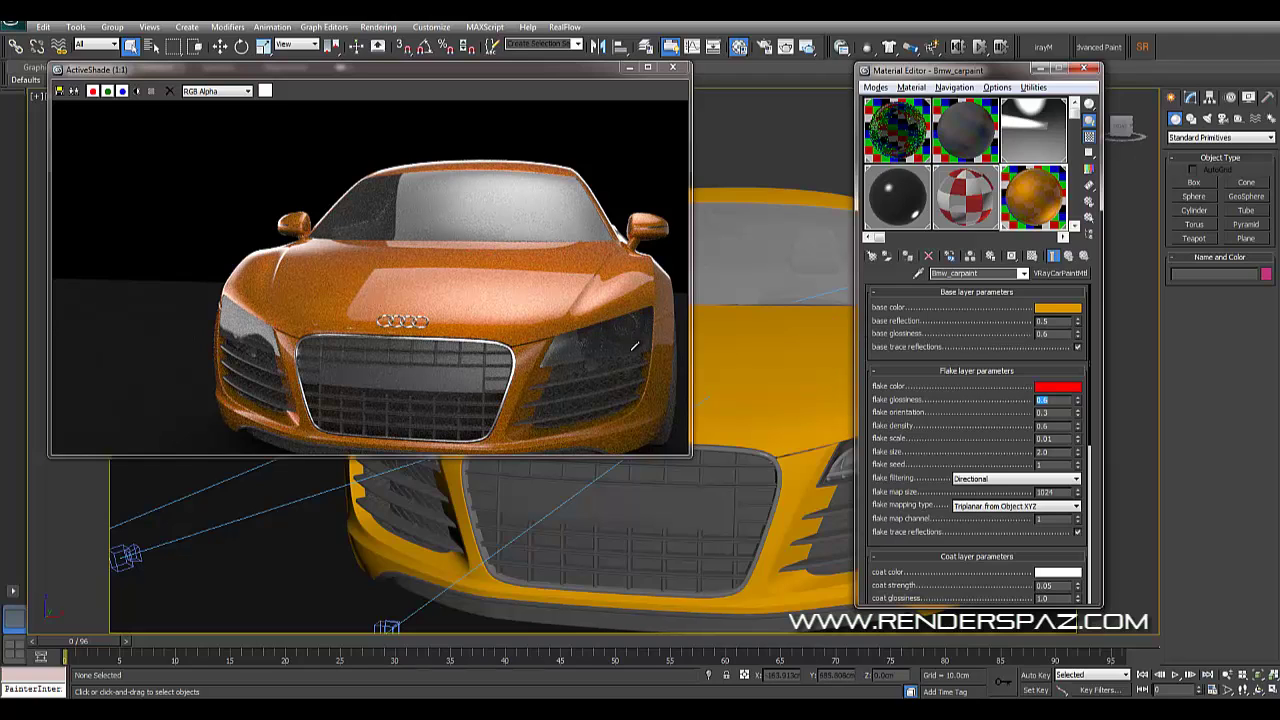
pyautogui.keyDown('alt'); pyautogui.moveTo(633, 346); pyautogui.dragTo(560, 343, button='middle'); pyautogui.keyUp('alt')
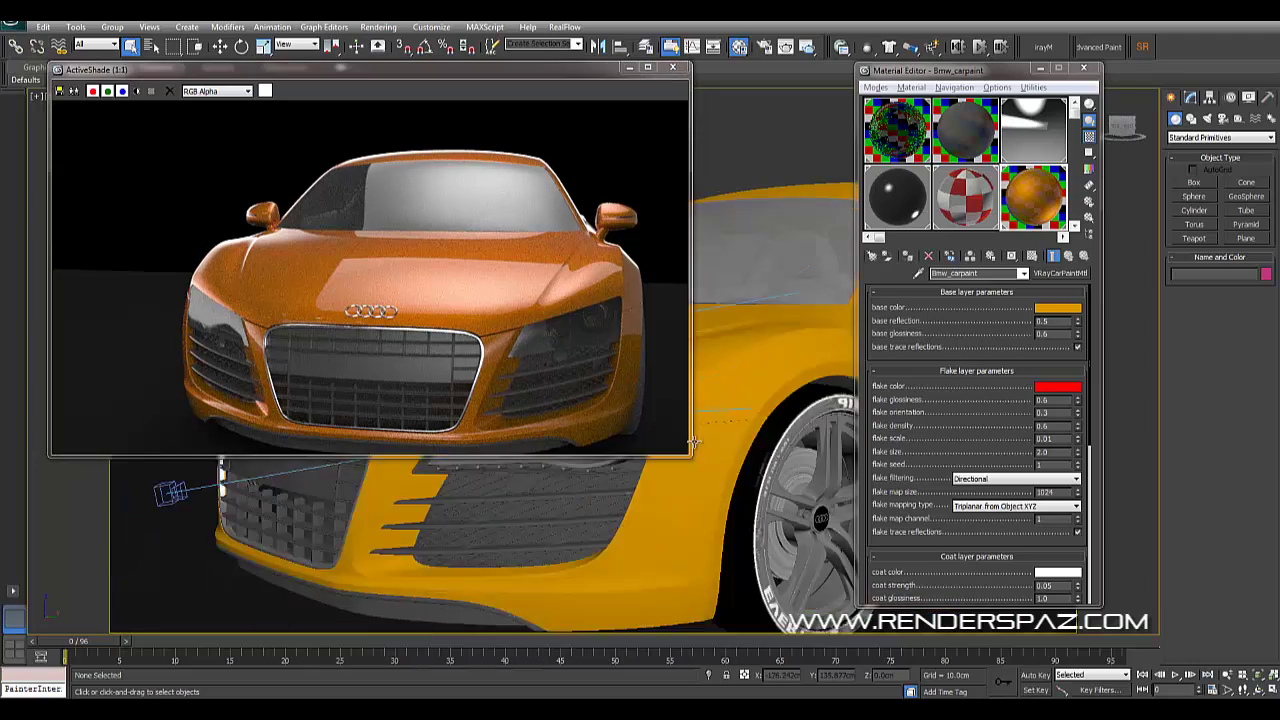
pyautogui.keyDown('alt'); pyautogui.moveTo(693, 440); pyautogui.dragTo(744, 460, button='middle'); pyautogui.keyUp('alt')
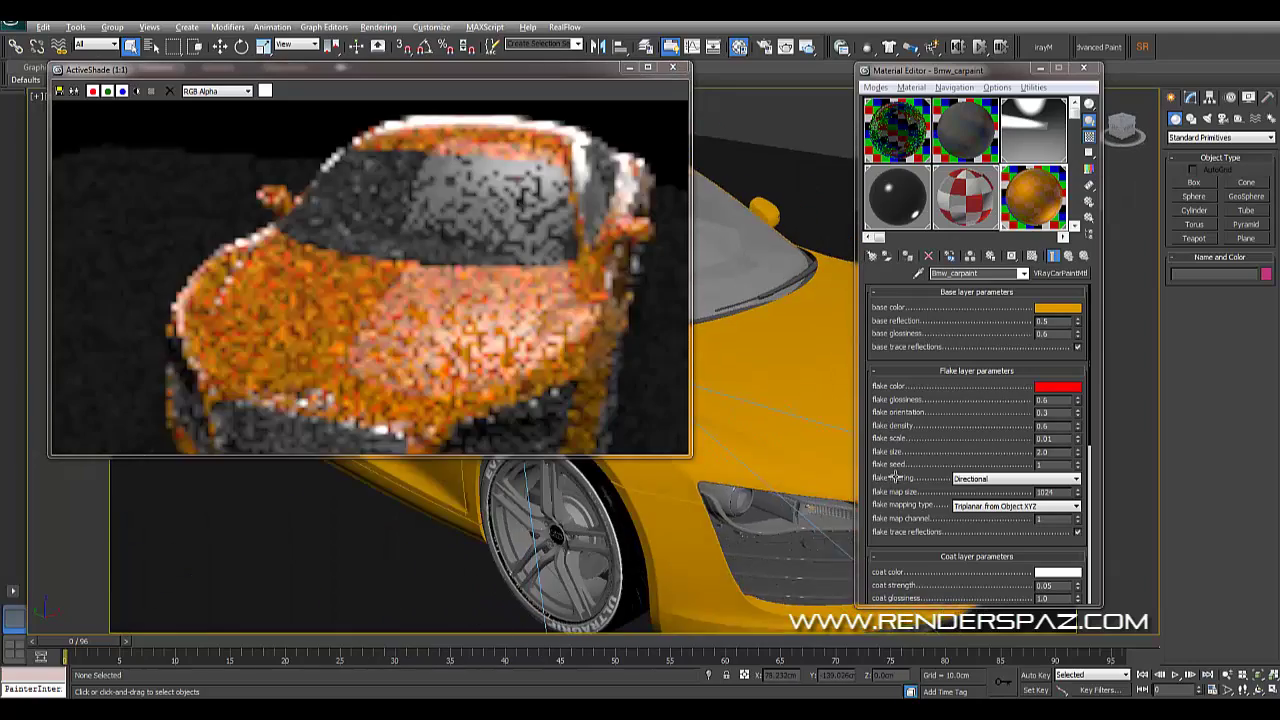
pyautogui.keyDown('alt'); pyautogui.moveTo(893, 478); pyautogui.dragTo(818, 515, button='middle'); pyautogui.keyUp('alt')
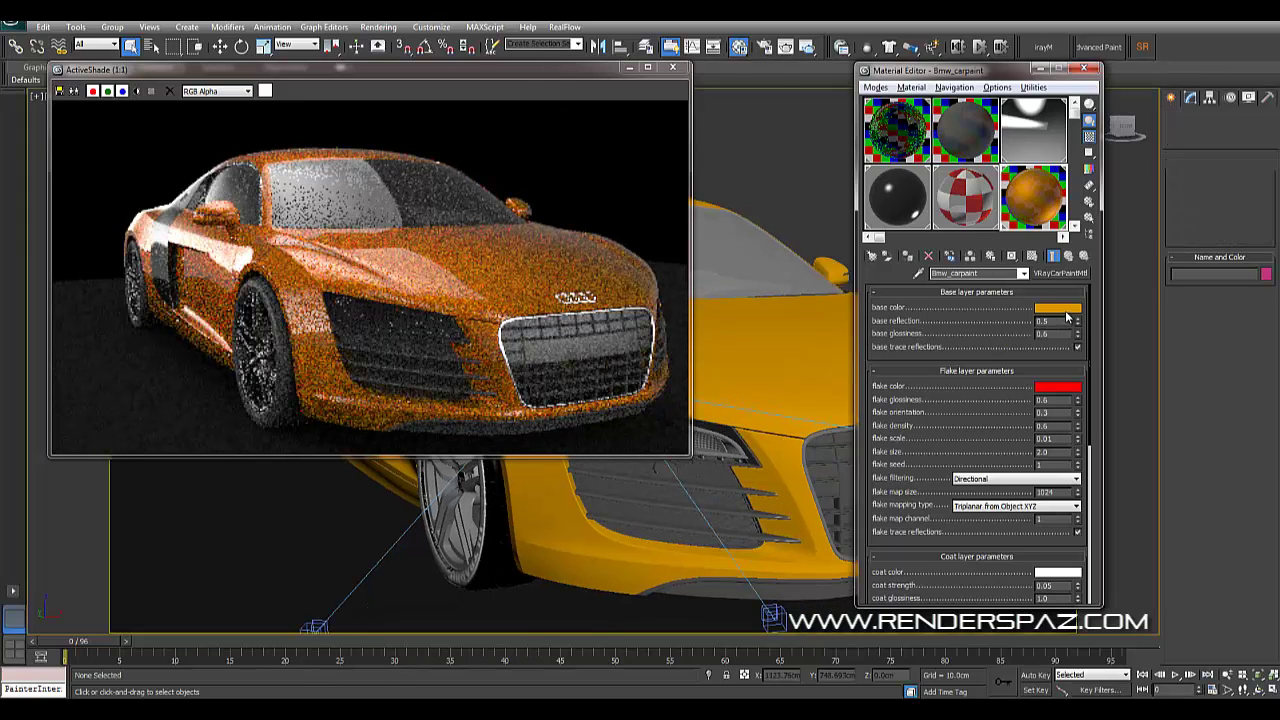
# Change the paint's base colour from orange to blue
pyautogui.click(1060, 309)
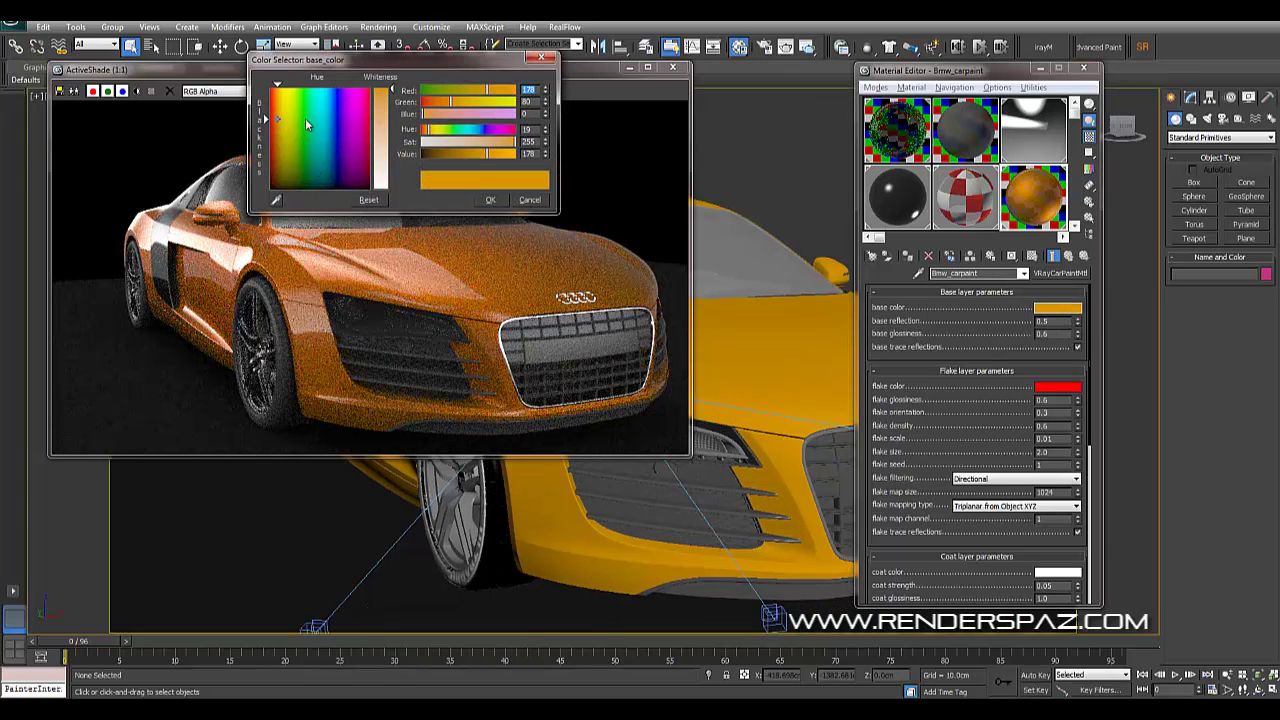
pyautogui.moveTo(307, 124); pyautogui.dragTo(335, 135)
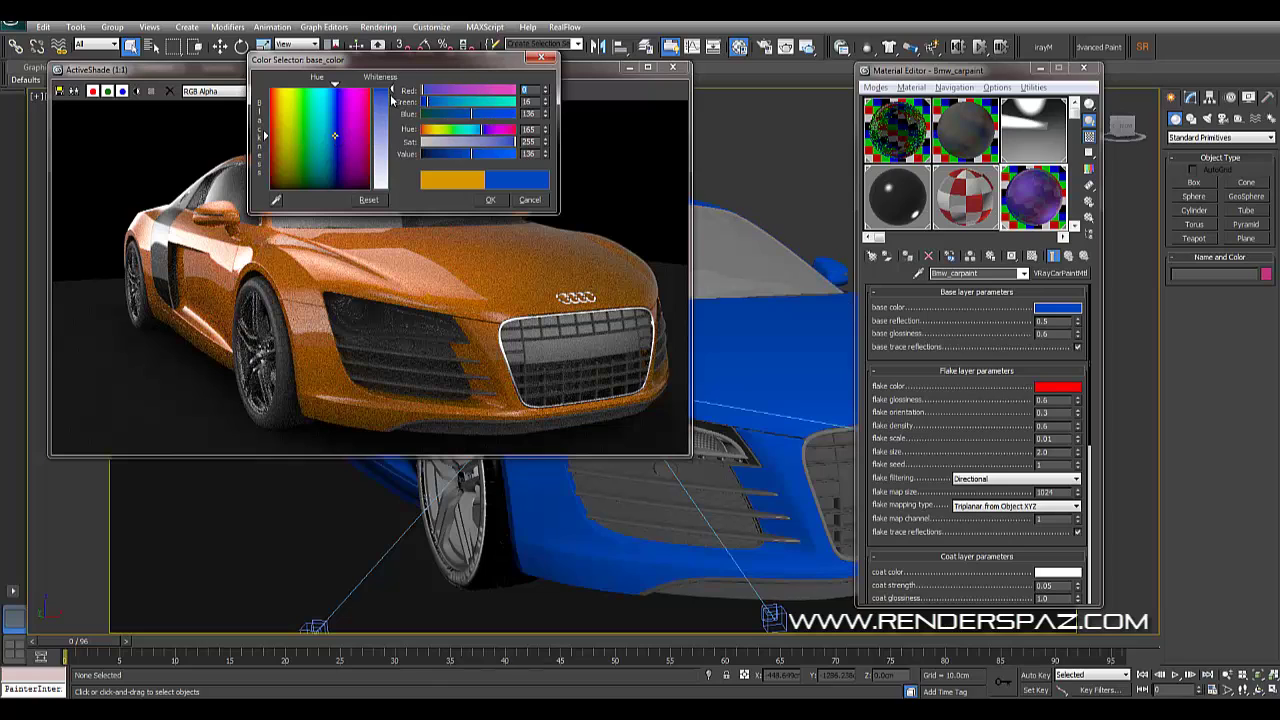
pyautogui.click(491, 200)
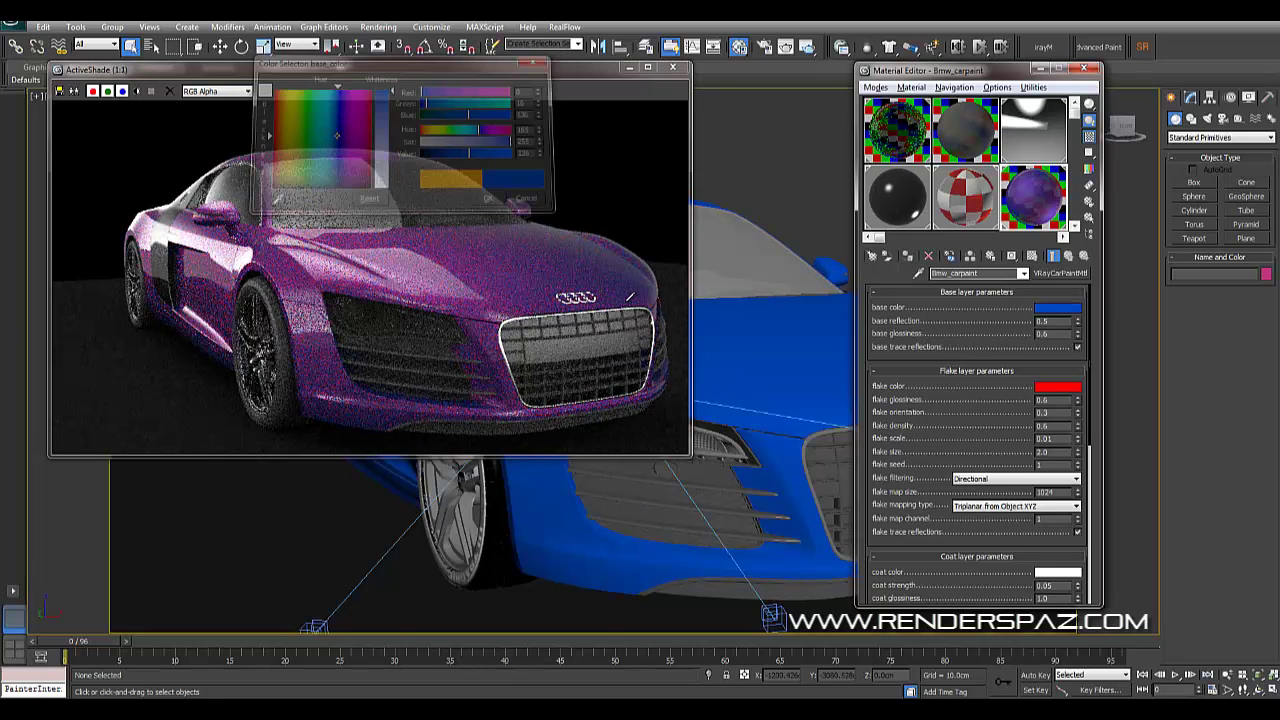
# Make the flake colour a light cyan blue and view the car from the rear
pyautogui.click(1066, 392)
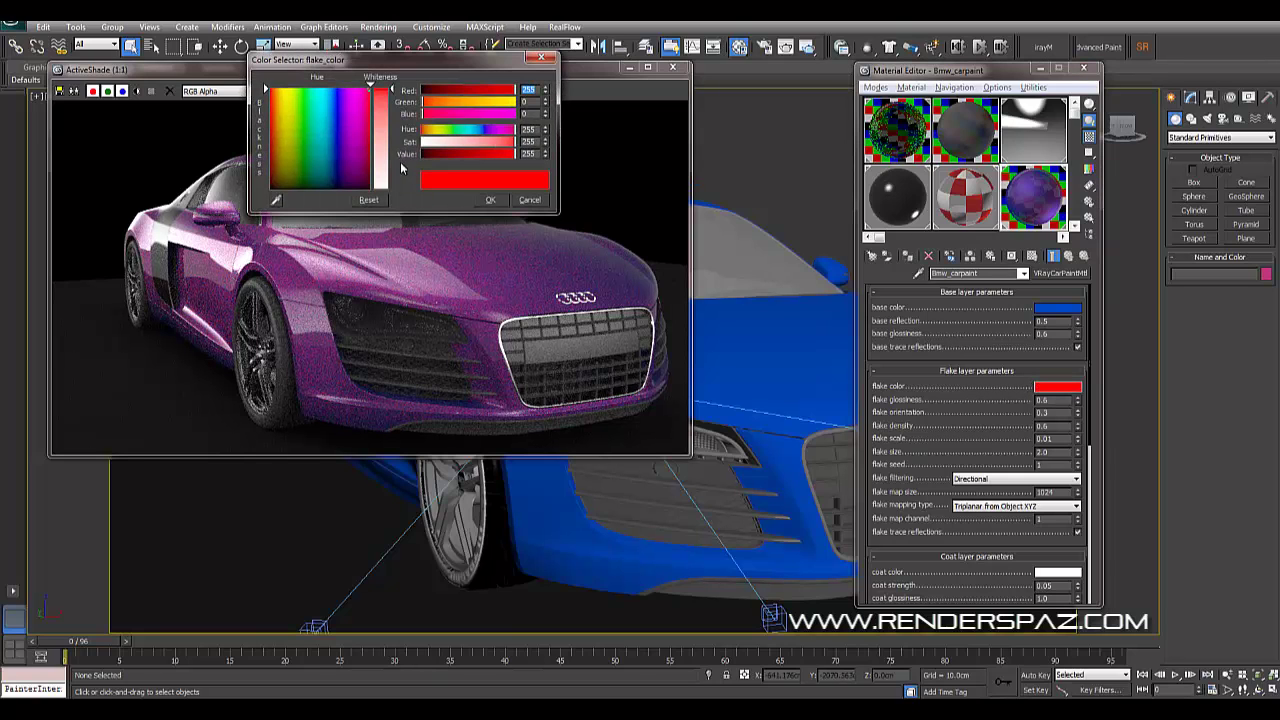
pyautogui.moveTo(336, 149); pyautogui.dragTo(324, 168)
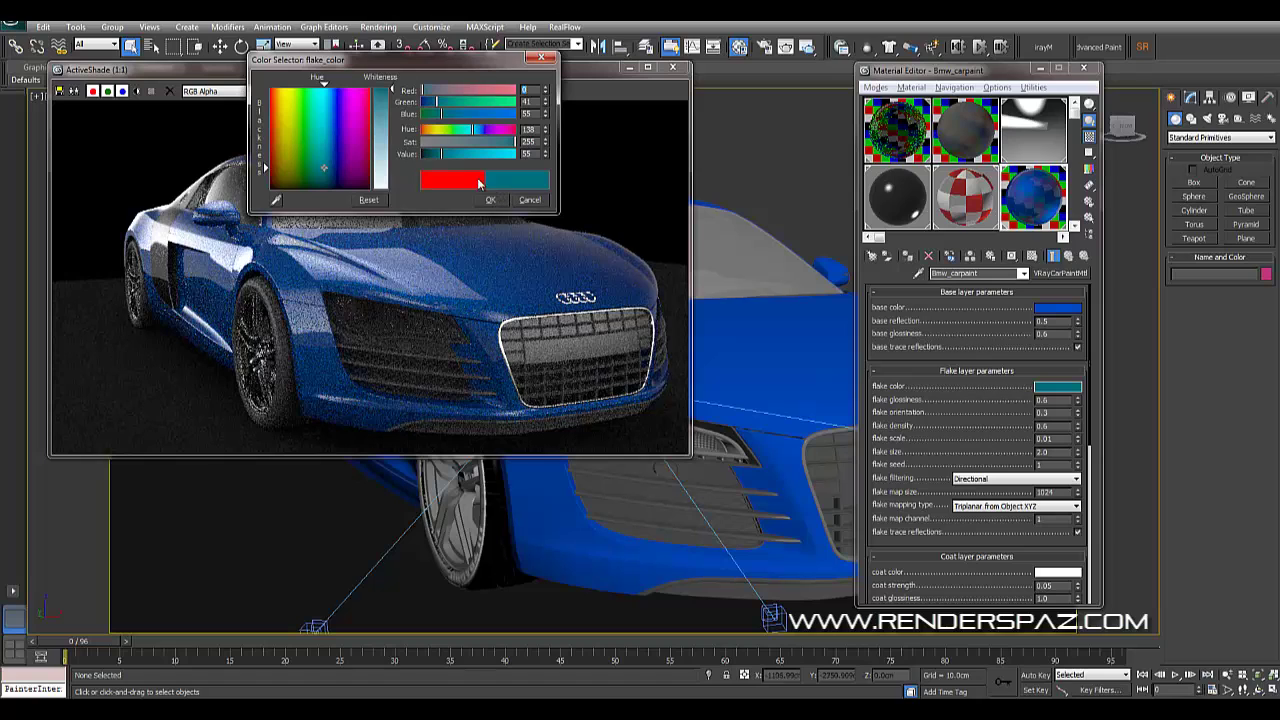
pyautogui.moveTo(320, 142); pyautogui.dragTo(328, 133)
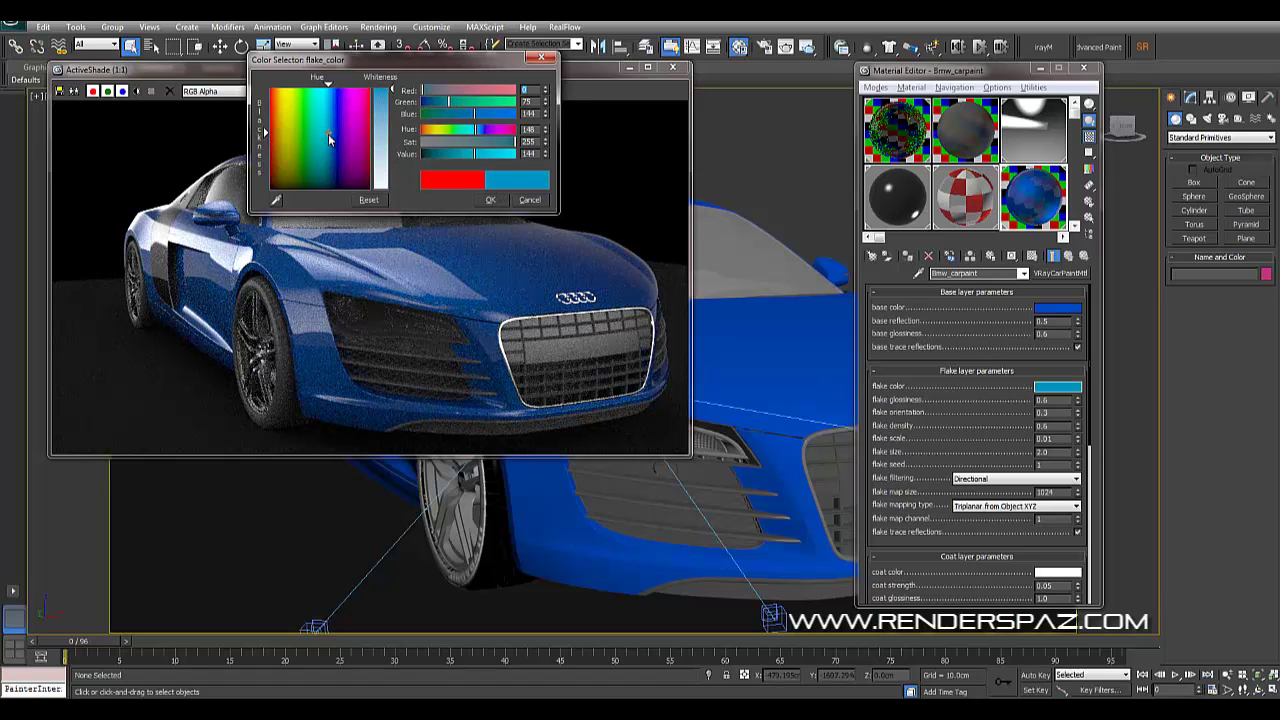
pyautogui.click(490, 200)
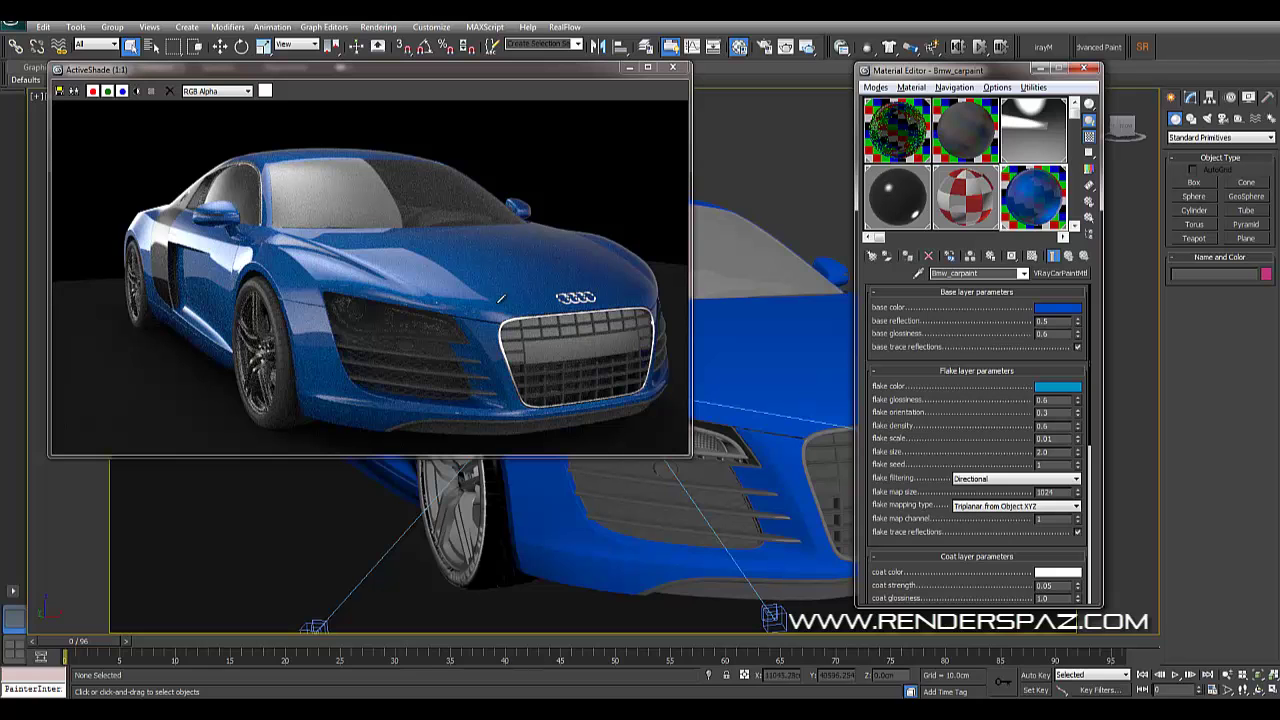
pyautogui.keyDown('alt'); pyautogui.moveTo(710, 529); pyautogui.dragTo(745, 546, button='middle'); pyautogui.keyUp('alt')
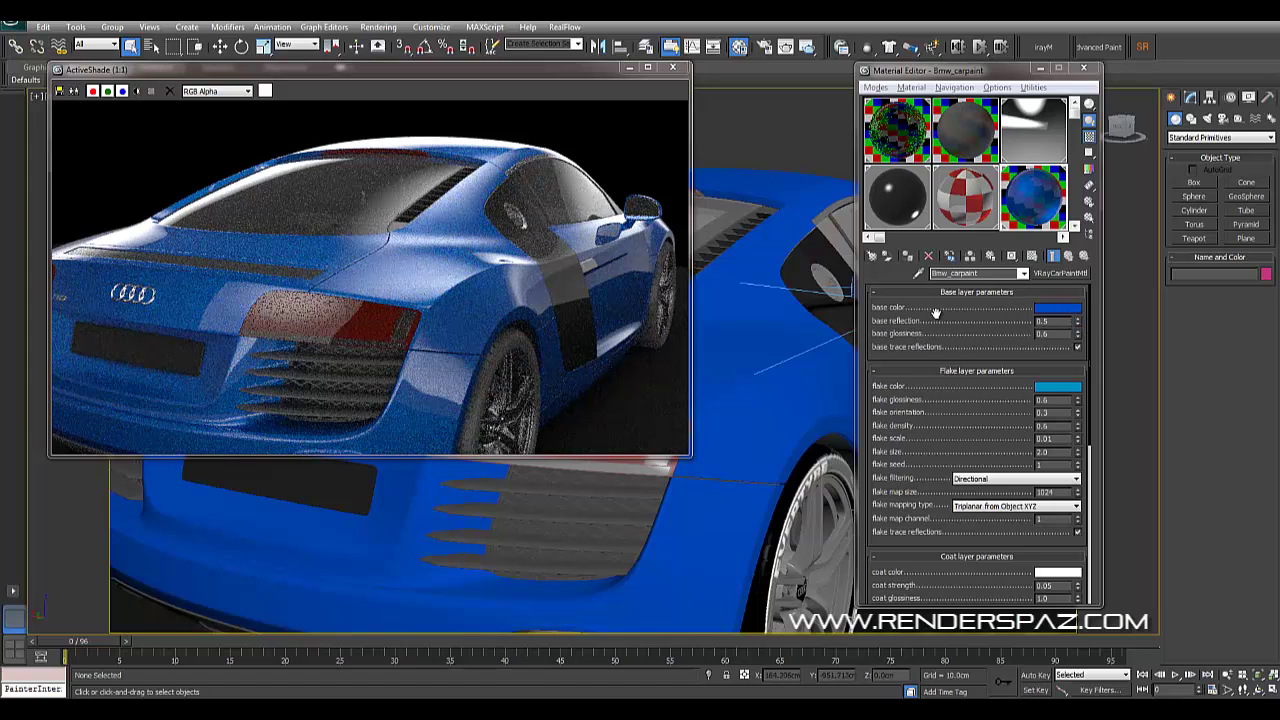
# Reset the base reflection and raise it to 1.0, checking the car's rear
pyautogui.rightClick(1078, 322)
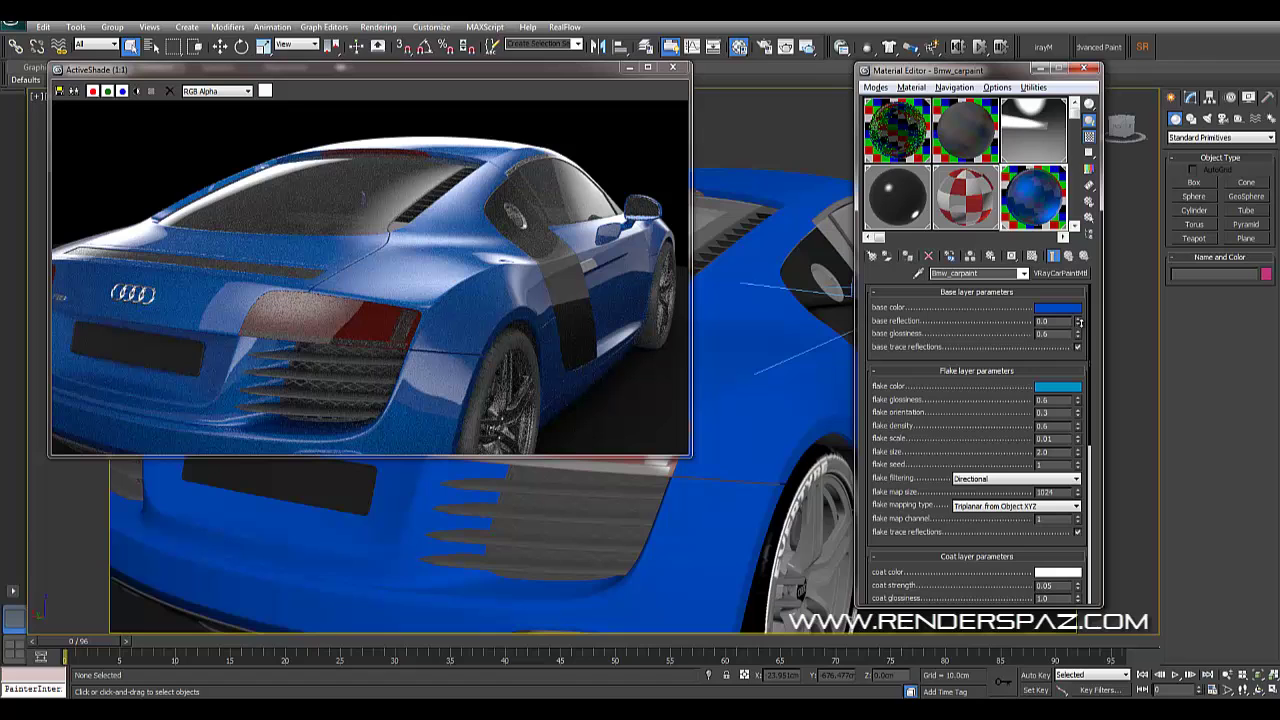
pyautogui.moveTo(1078, 322); pyautogui.dragTo(1081, 313)
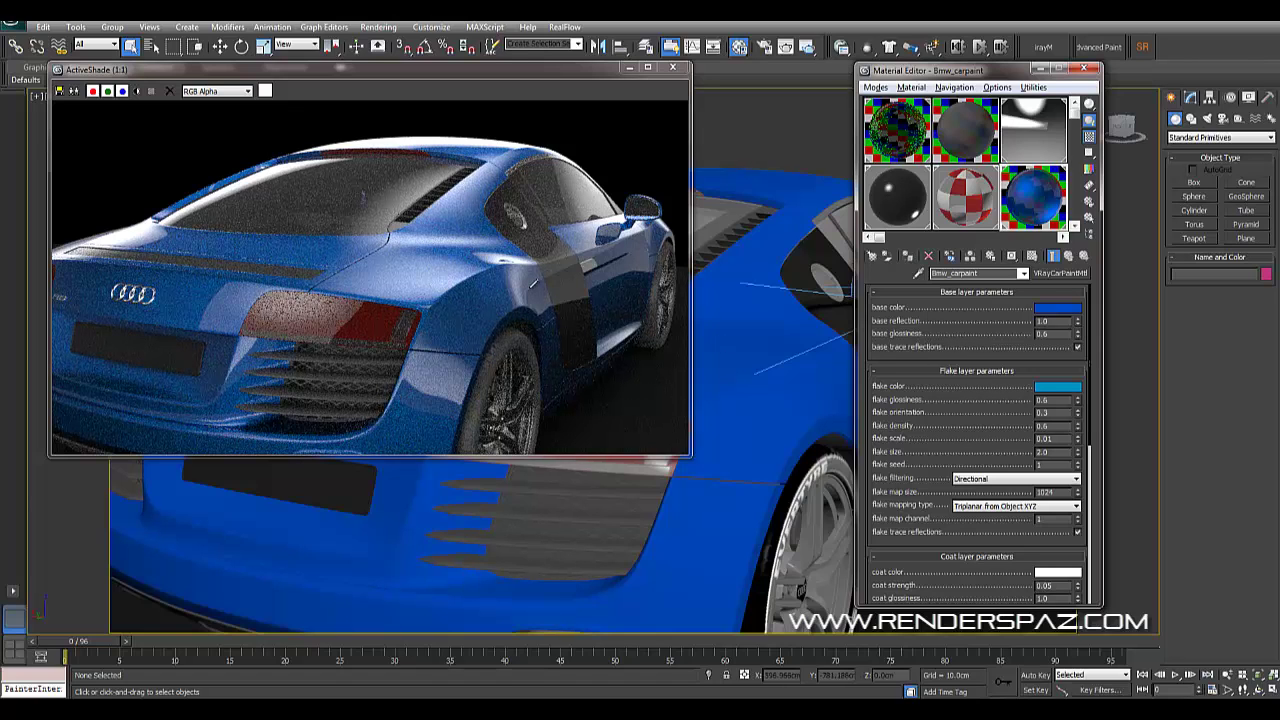
pyautogui.keyDown('alt'); pyautogui.moveTo(600, 540); pyautogui.dragTo(711, 531, button='middle'); pyautogui.keyUp('alt')
pyautogui.keyDown('alt'); pyautogui.moveTo(615, 525); pyautogui.dragTo(586, 520, button='middle'); pyautogui.keyUp('alt')
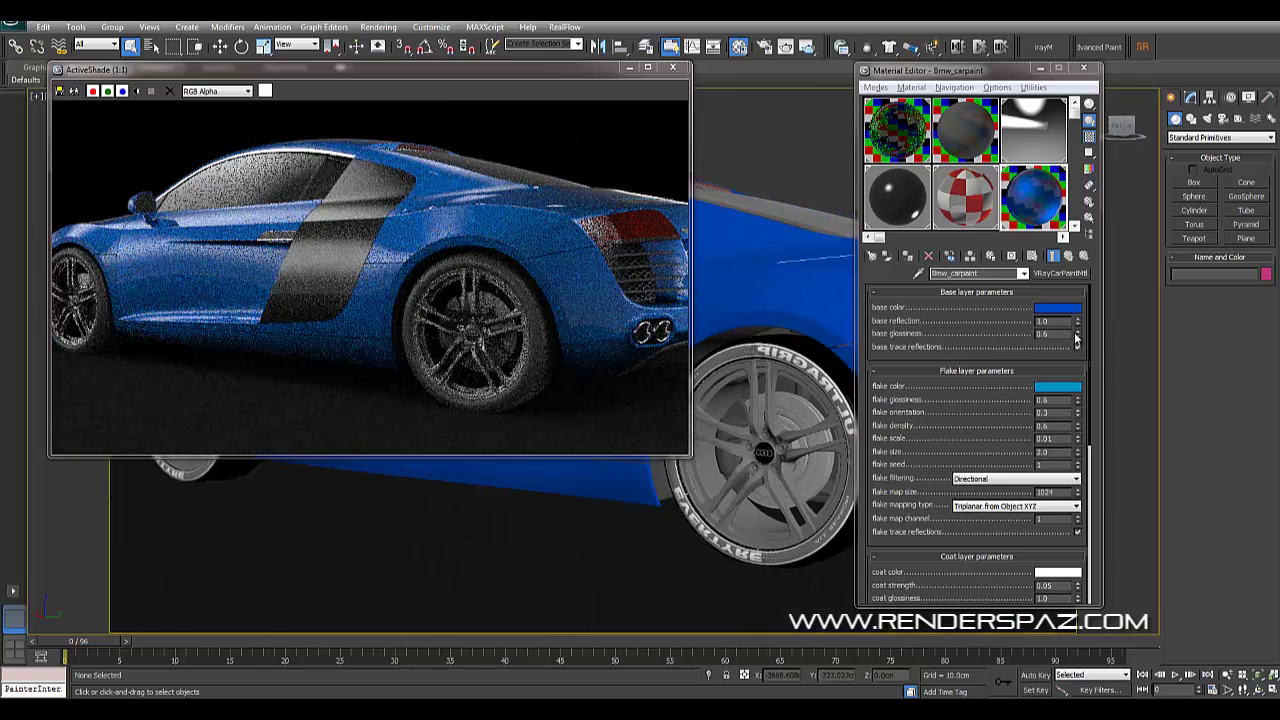
# Adjust the base glossiness and orbit around the car to judge the paint
pyautogui.moveTo(1076, 341); pyautogui.dragTo(1077, 337)
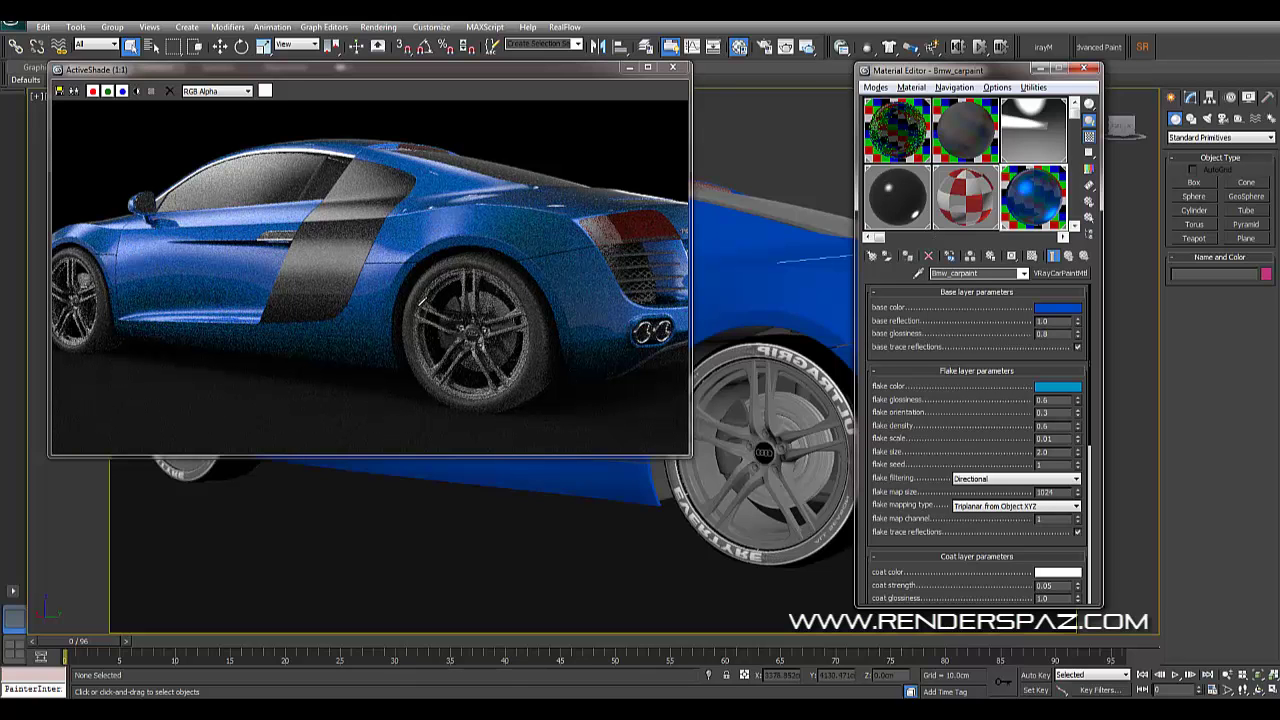
pyautogui.moveTo(603, 571)
pyautogui.keyDown('alt'); pyautogui.mouseDown(button='middle')
pyautogui.moveTo(674, 551)
pyautogui.moveTo(595, 556)
pyautogui.mouseUp(button='middle'); pyautogui.keyUp('alt')
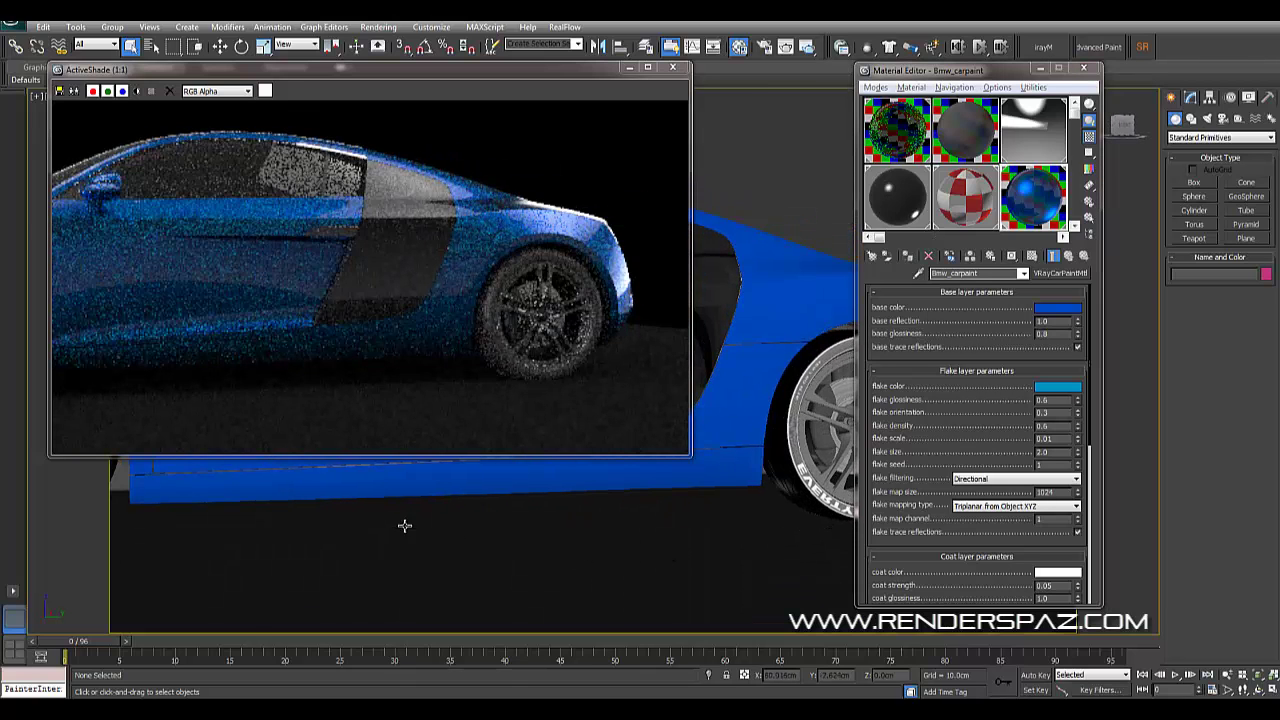
pyautogui.keyDown('alt'); pyautogui.moveTo(403, 523); pyautogui.dragTo(665, 570, button='middle'); pyautogui.keyUp('alt')
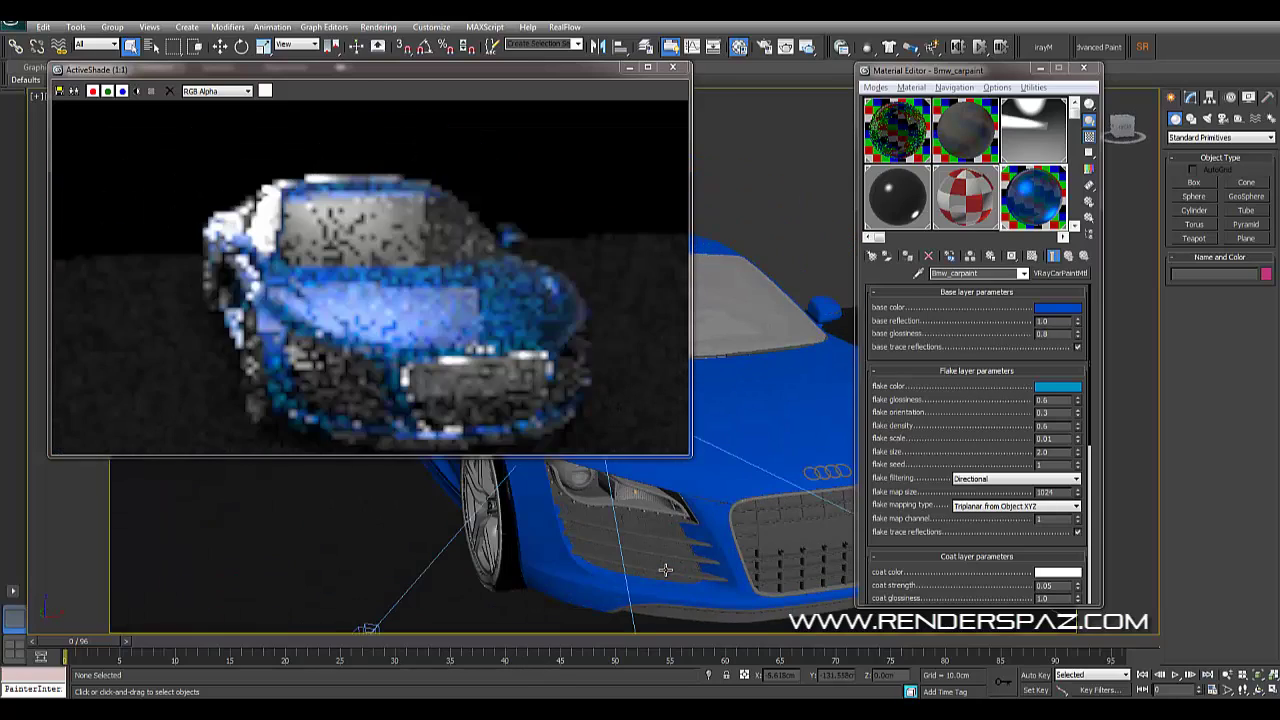
pyautogui.keyDown('alt'); pyautogui.moveTo(566, 571); pyautogui.dragTo(651, 563, button='middle'); pyautogui.keyUp('alt')
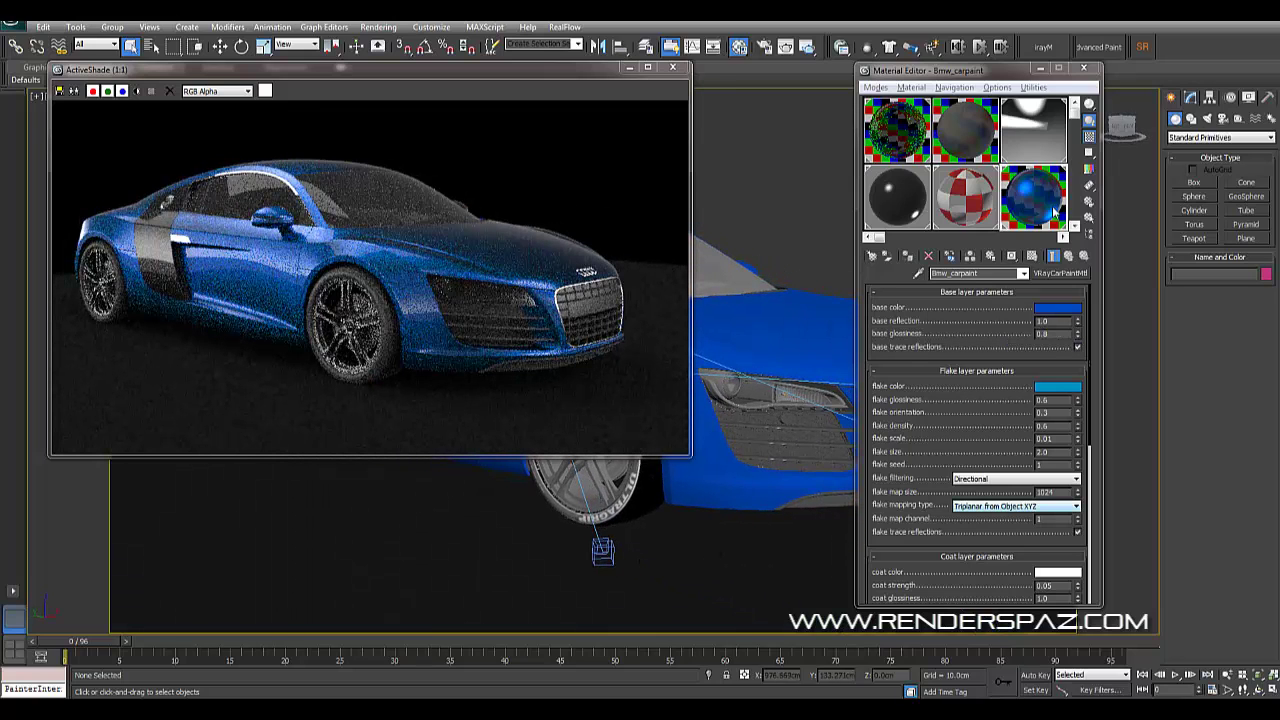
# Try base glossiness values from 0.0 to 1.0 and settle on 0.4
pyautogui.scroll(-1, 1078, 338)
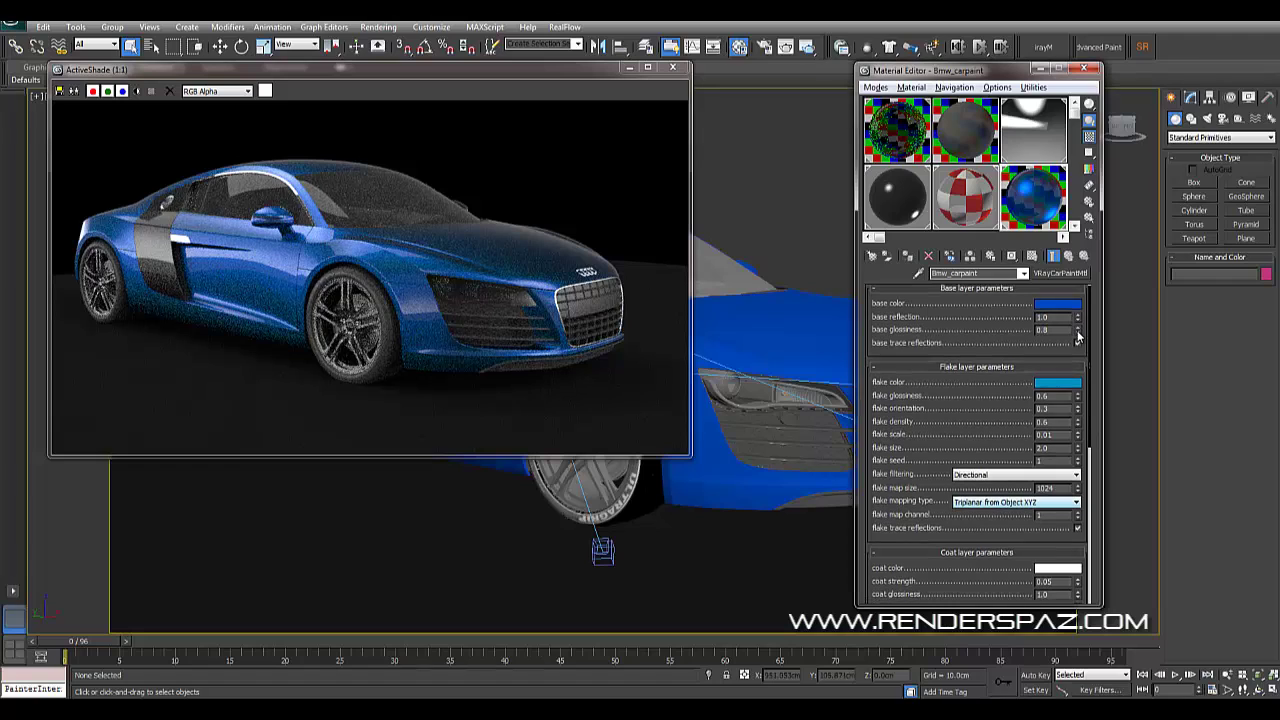
pyautogui.moveTo(1078, 326); pyautogui.dragTo(1078, 318)
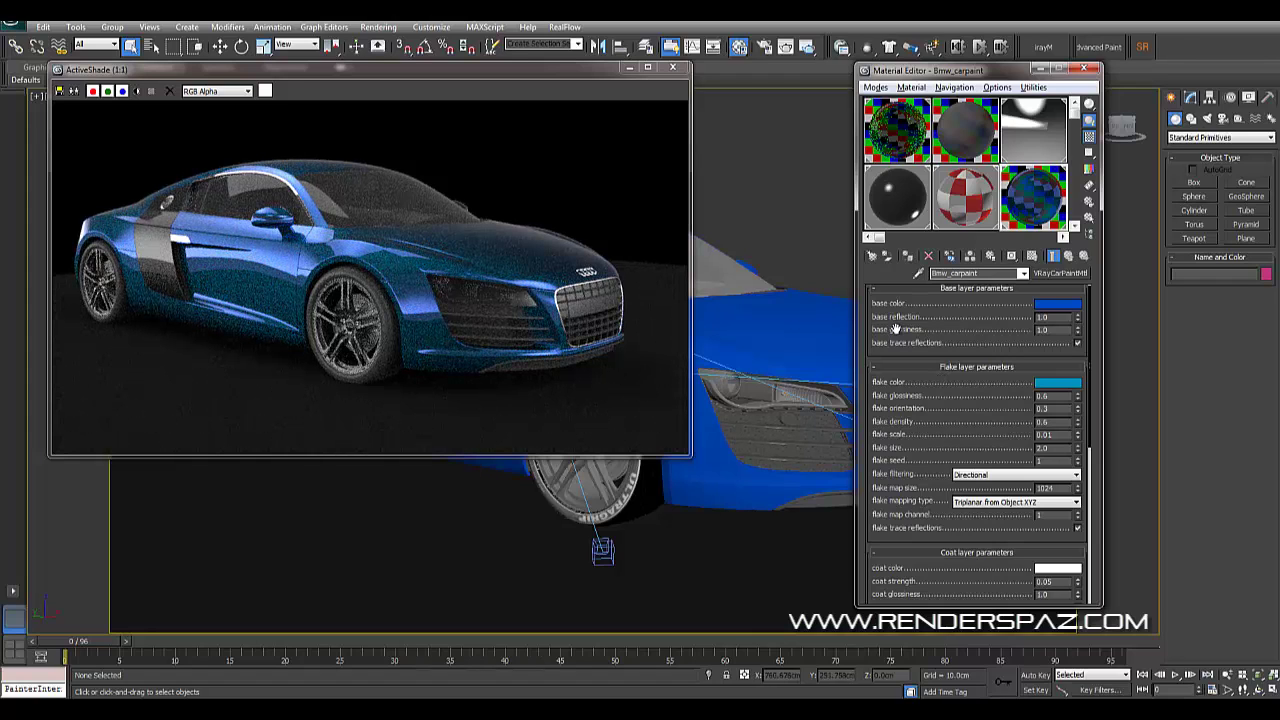
pyautogui.click(1077, 334)
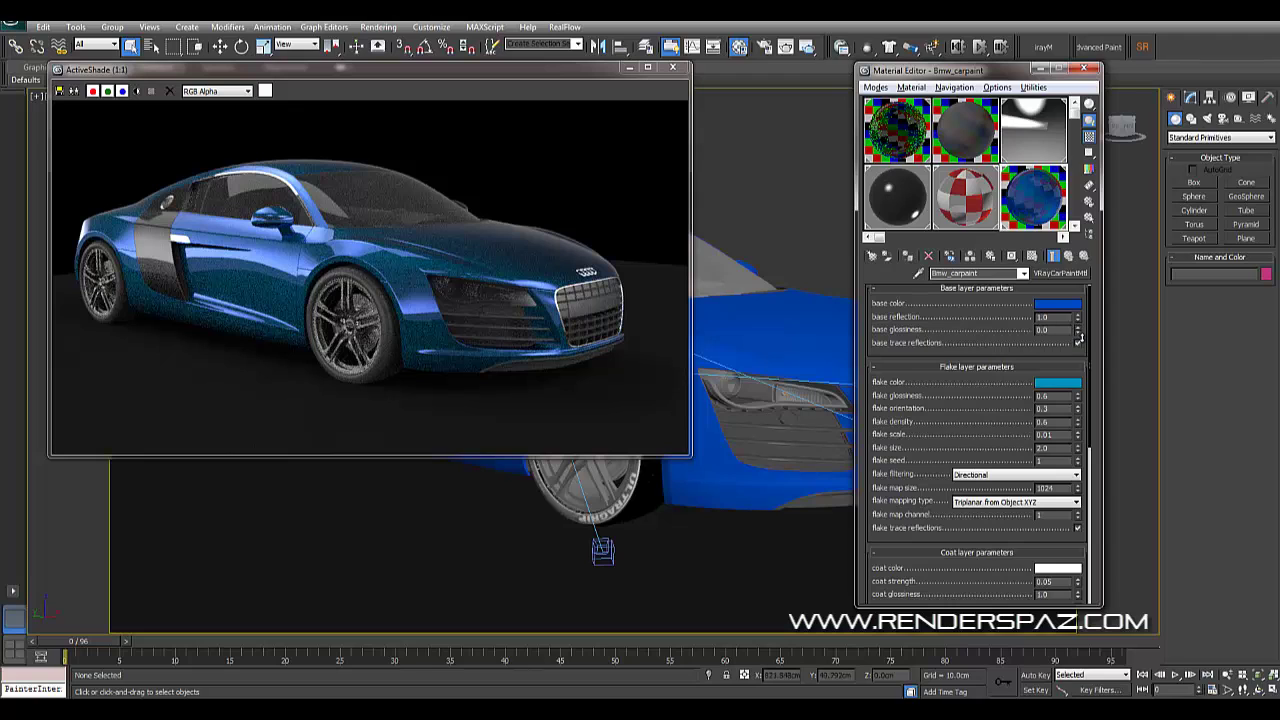
pyautogui.click(1078, 327)
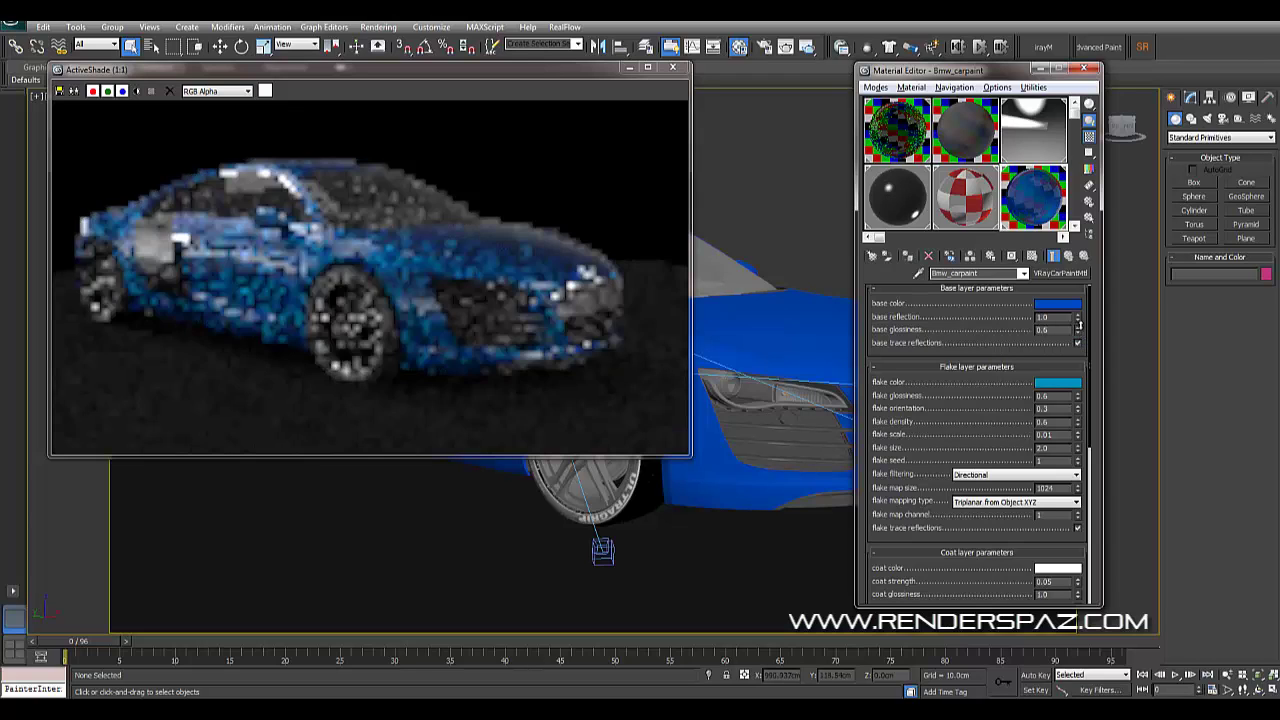
pyautogui.moveTo(1078, 324); pyautogui.dragTo(1076, 316)
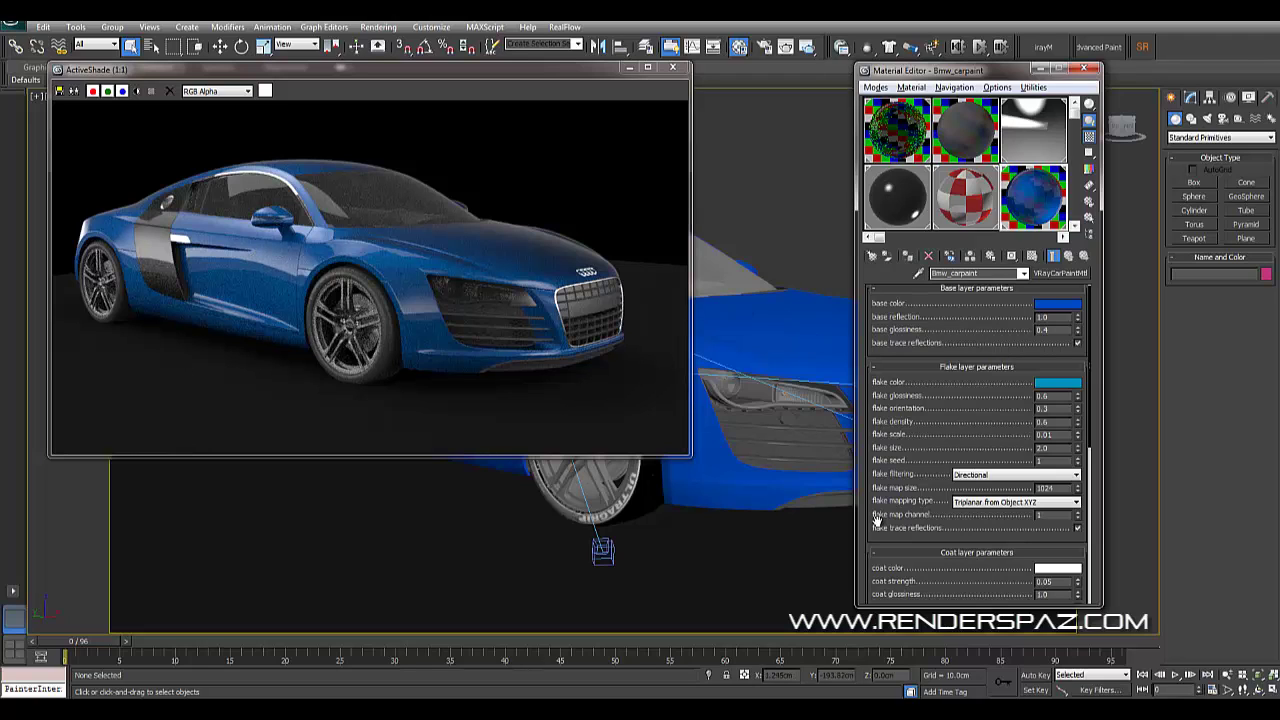
pyautogui.scroll(-5, 900, 568)
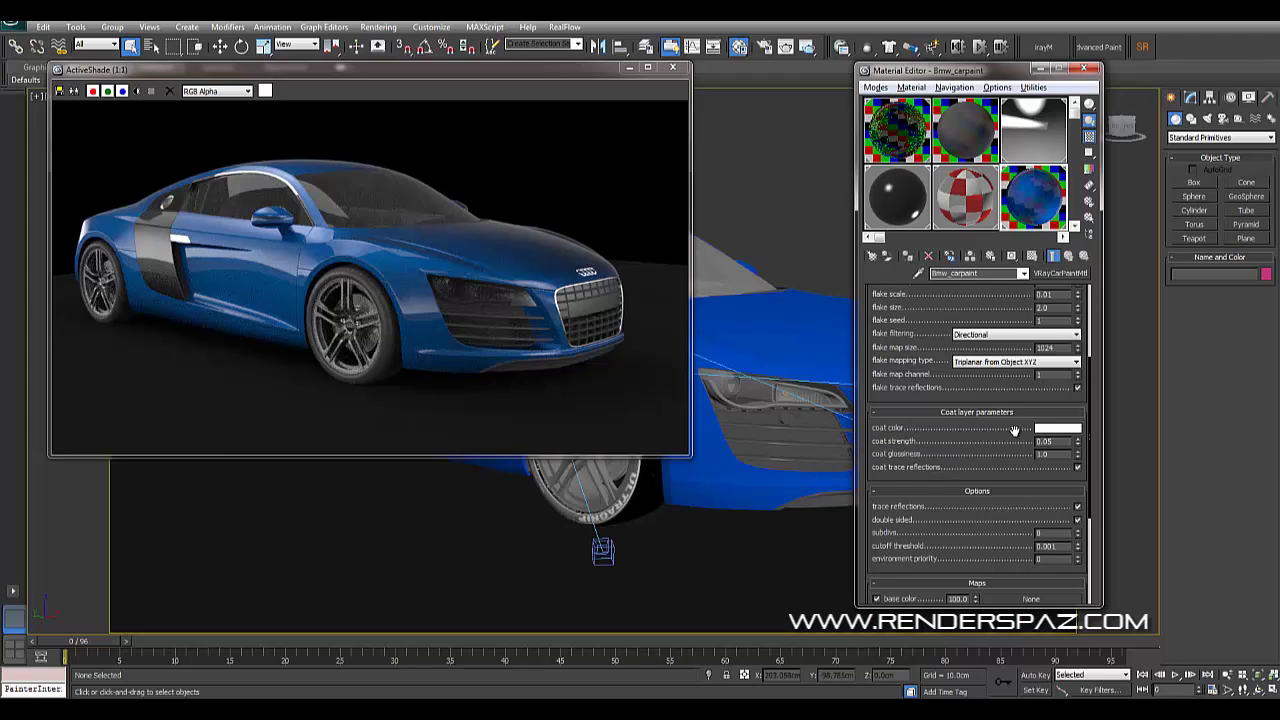
# Try a light blue coat colour in the Color Selector
pyautogui.click(1074, 431)
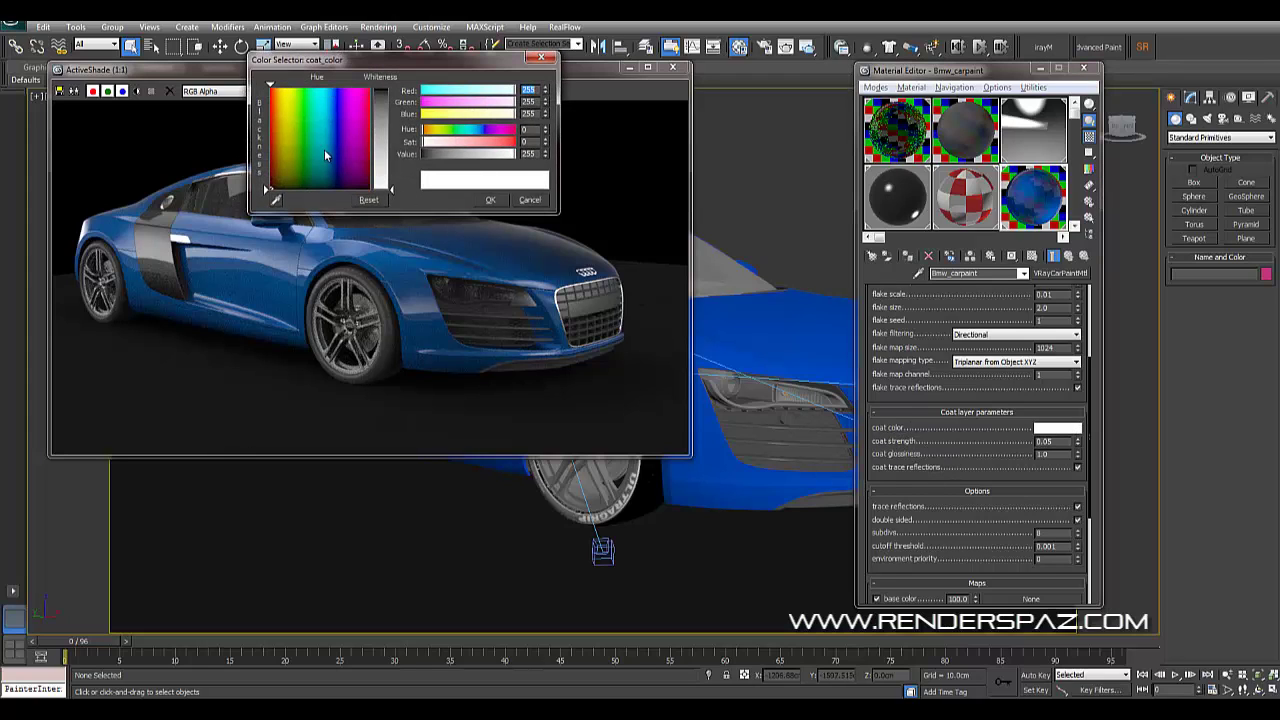
pyautogui.click(334, 86)
pyautogui.moveTo(388, 144); pyautogui.dragTo(396, 123)
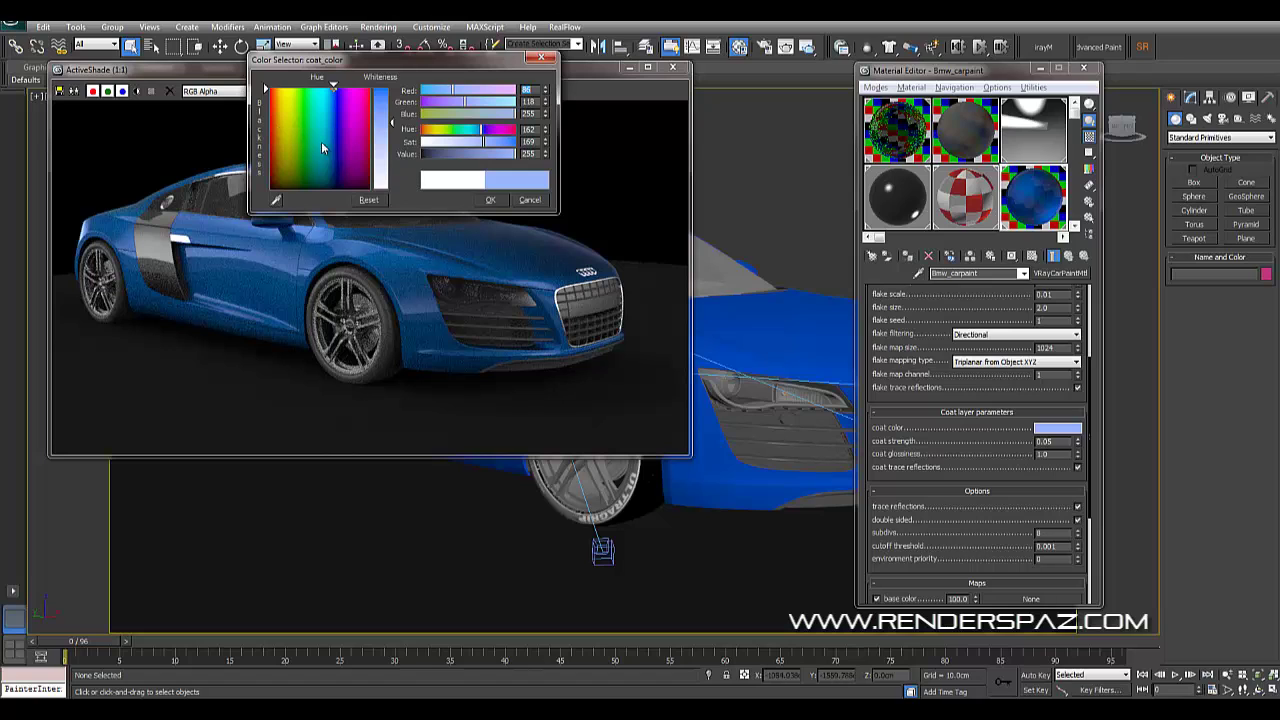
pyautogui.moveTo(389, 122); pyautogui.dragTo(391, 142)
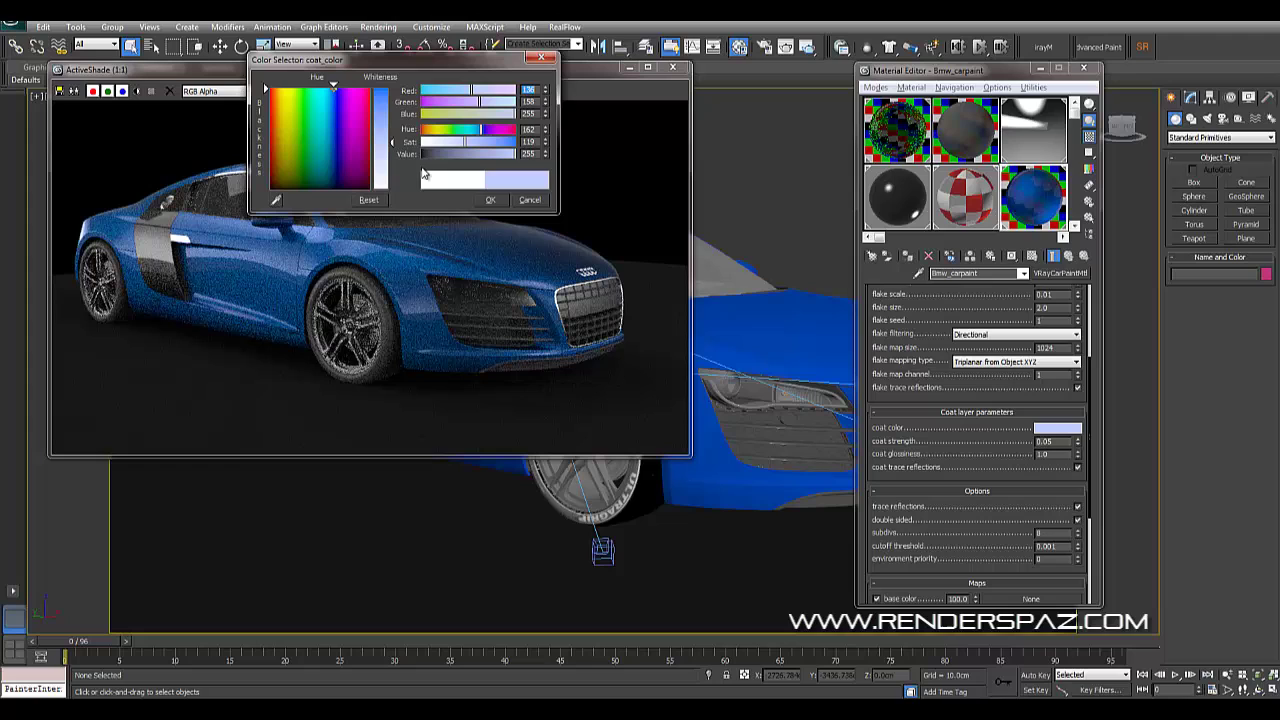
pyautogui.click(490, 199)
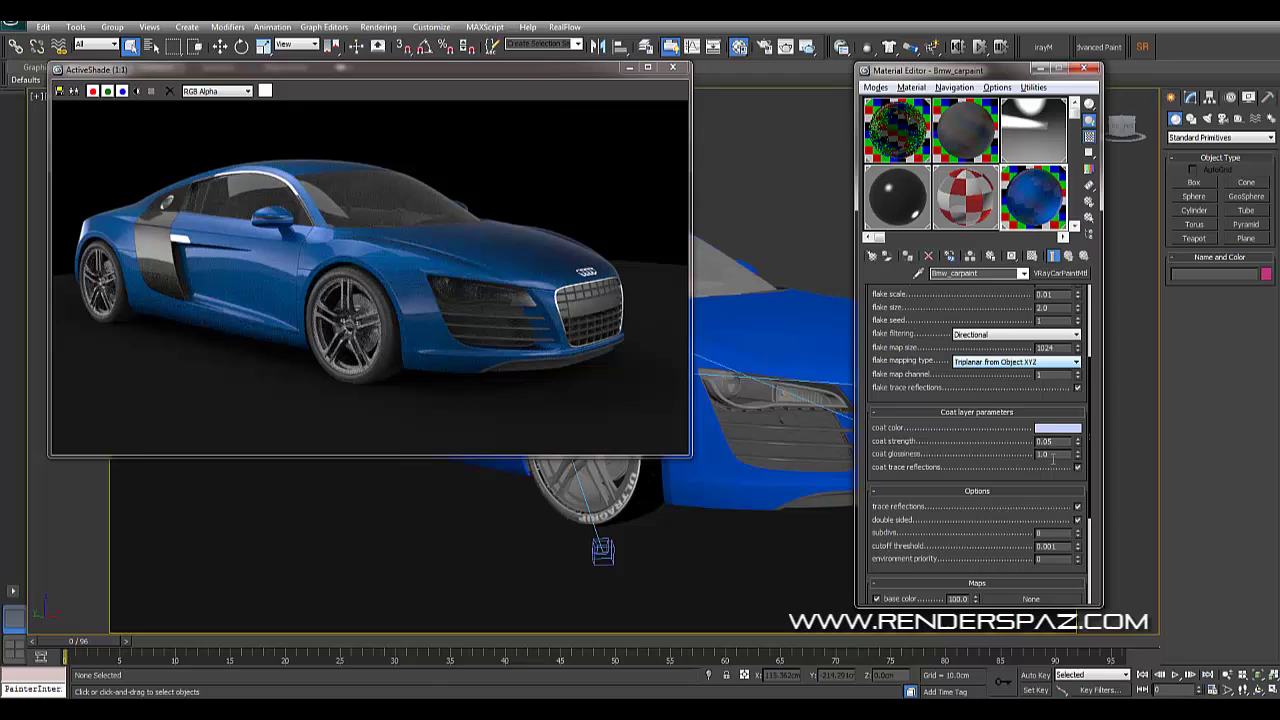
# Return the coat colour to pure white and limit ActiveShade to a region over the car
pyautogui.click(1050, 429)
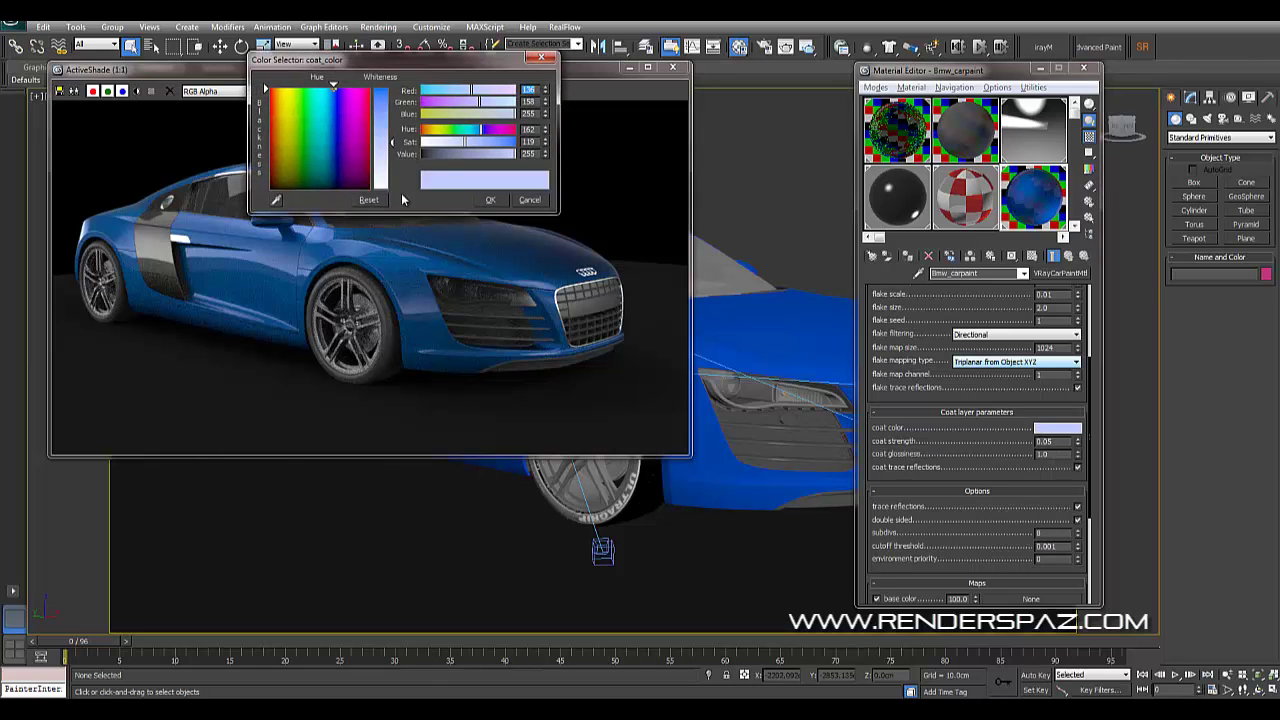
pyautogui.moveTo(395, 173); pyautogui.dragTo(392, 190)
pyautogui.click(491, 201)
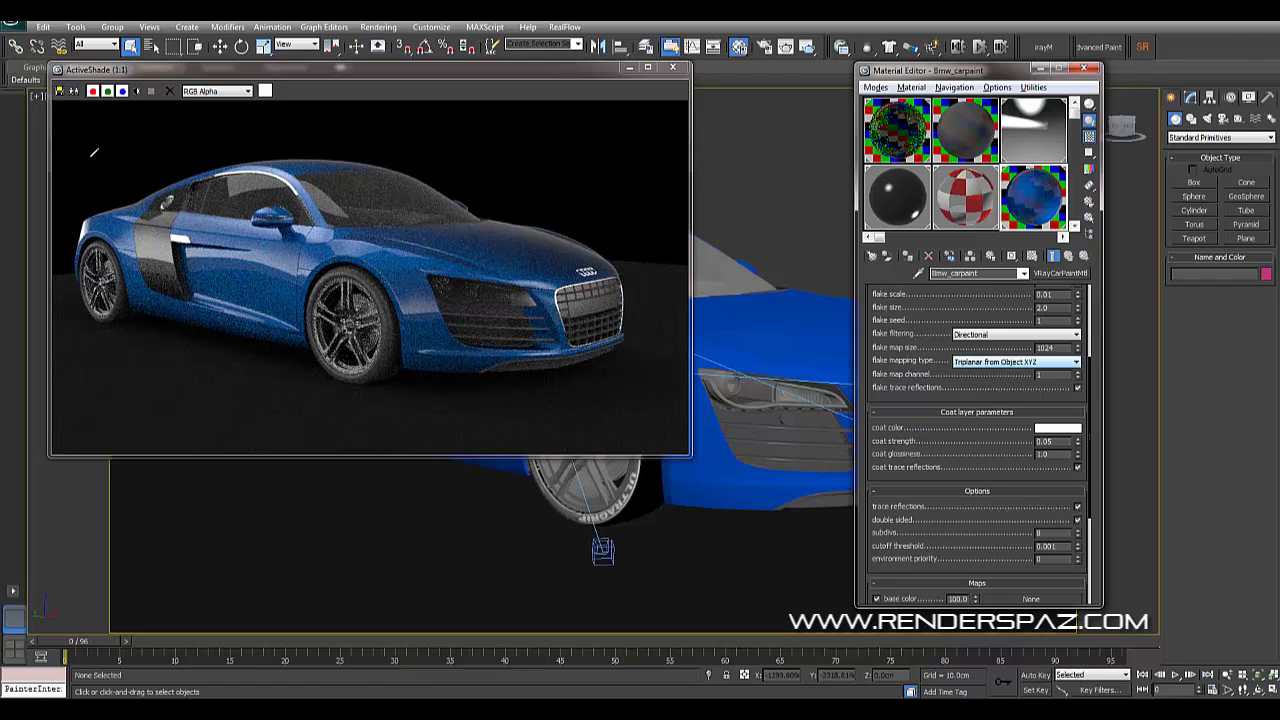
pyautogui.moveTo(90, 157); pyautogui.dragTo(458, 340)
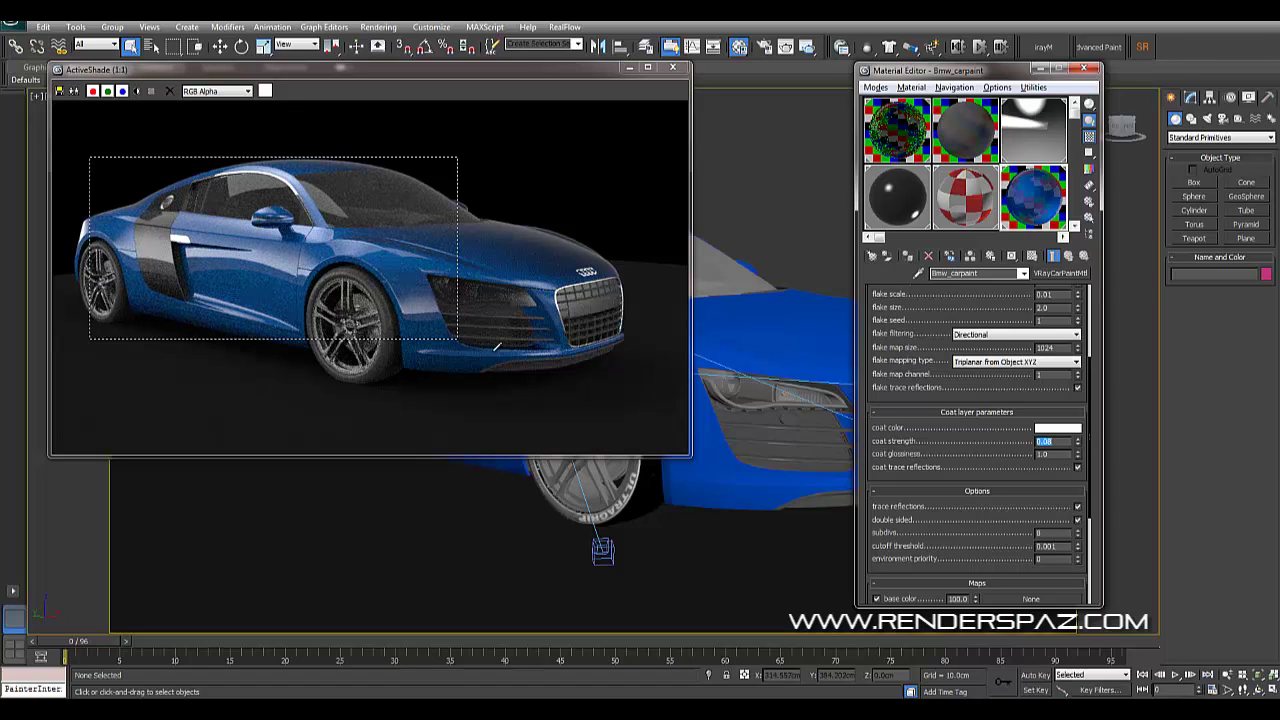
# Orbit to a new angle and a side-rear angle to review the 0.08 coat in ActiveShade
pyautogui.keyDown('alt'); pyautogui.moveTo(491, 571); pyautogui.dragTo(628, 577, button='middle'); pyautogui.keyUp('alt')
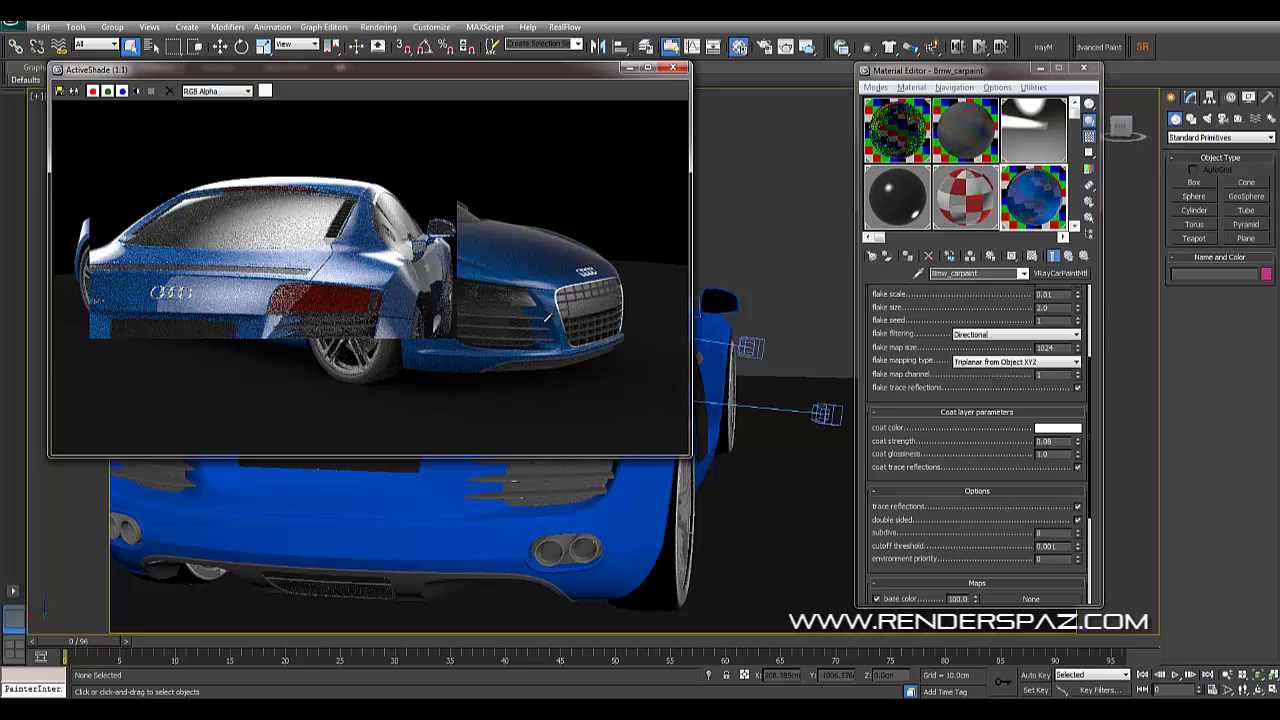
pyautogui.keyDown('alt'); pyautogui.moveTo(678, 553); pyautogui.dragTo(722, 532, button='middle'); pyautogui.keyUp('alt')
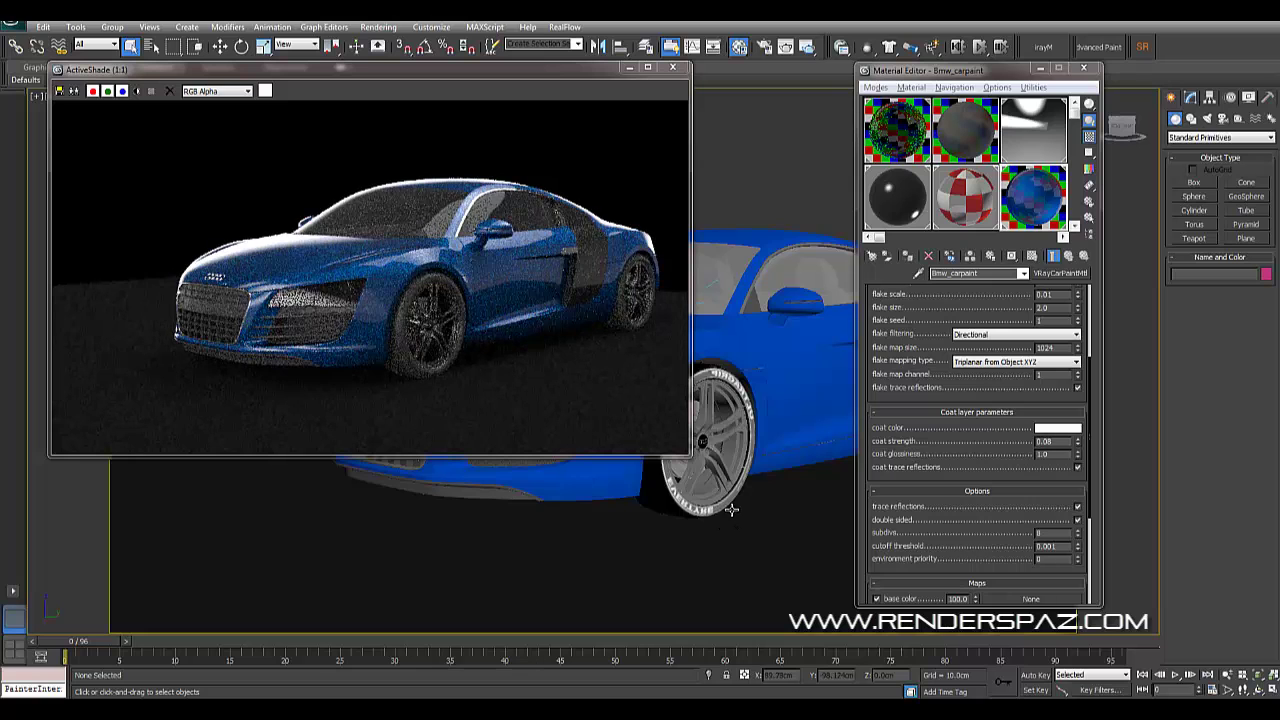
# Orbit to a near-front view and zoom in on the door and window paint
pyautogui.keyDown('alt'); pyautogui.moveTo(737, 487); pyautogui.dragTo(671, 534, button='middle'); pyautogui.keyUp('alt')
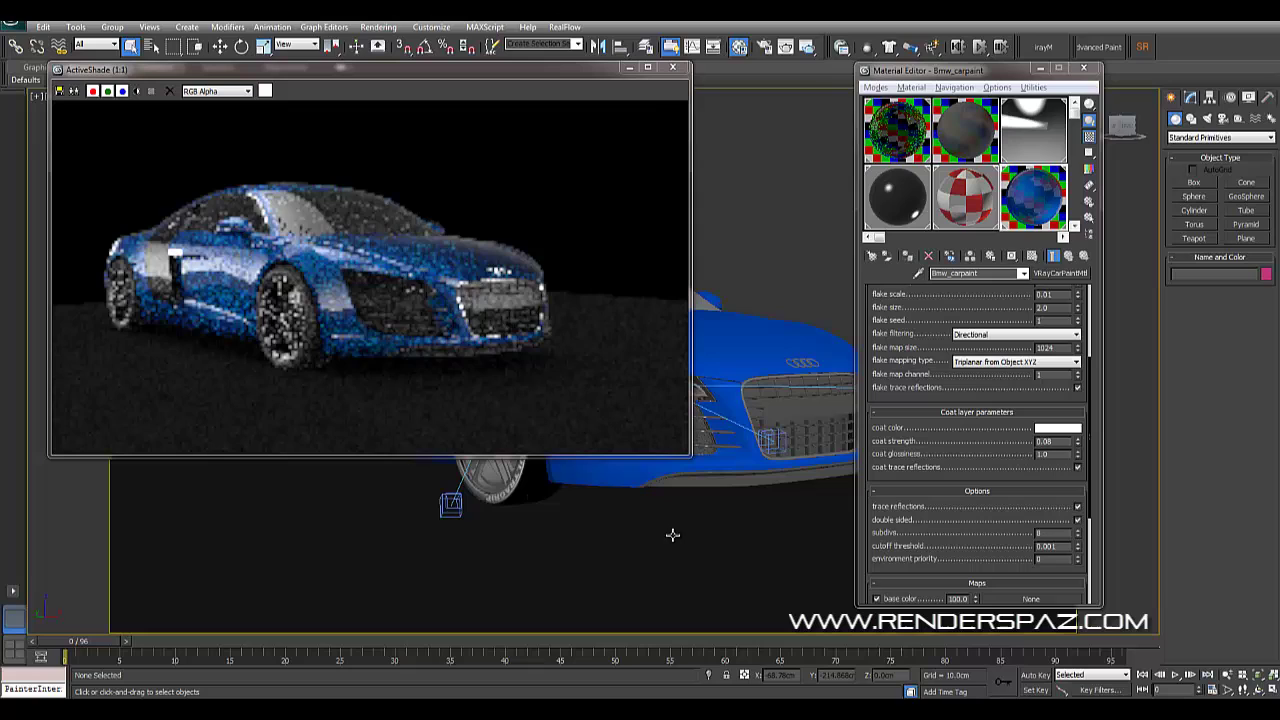
pyautogui.scroll(-4, 883, 557)
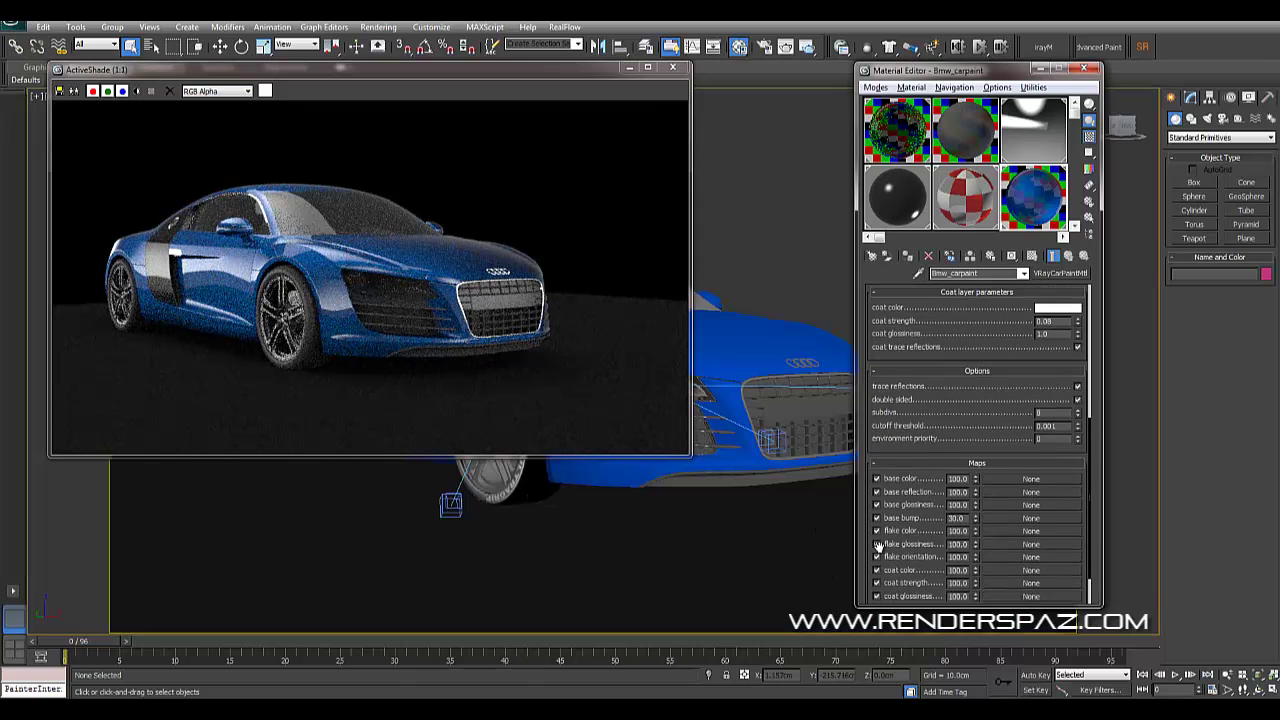
pyautogui.scroll(2, 880, 550)
pyautogui.scroll(5, 868, 448)
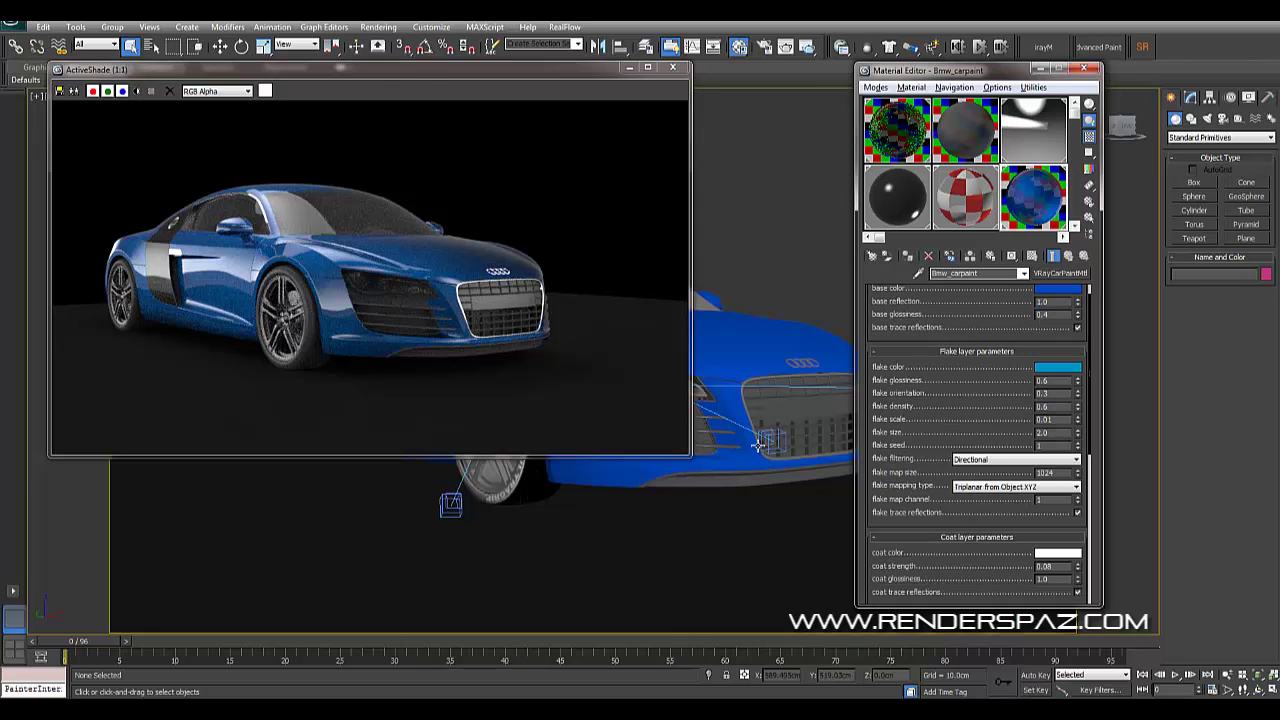
pyautogui.scroll(5, 751, 526)
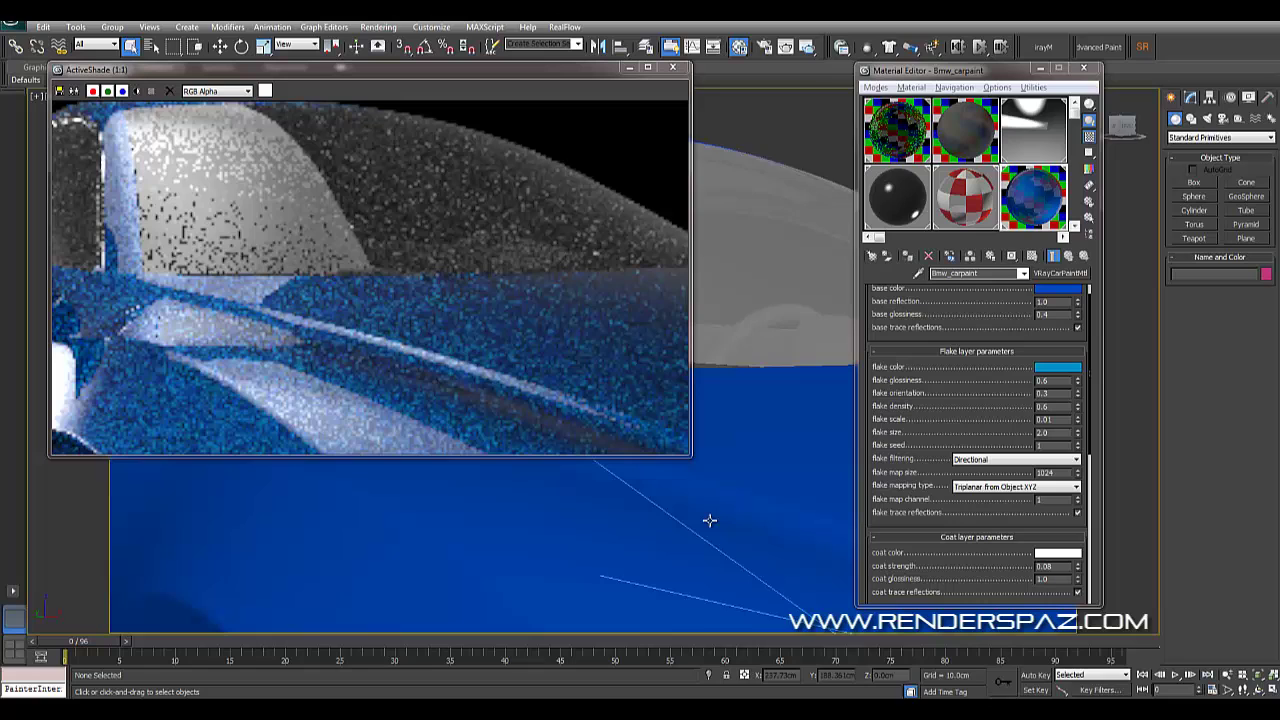
pyautogui.scroll(-3, 708, 517)
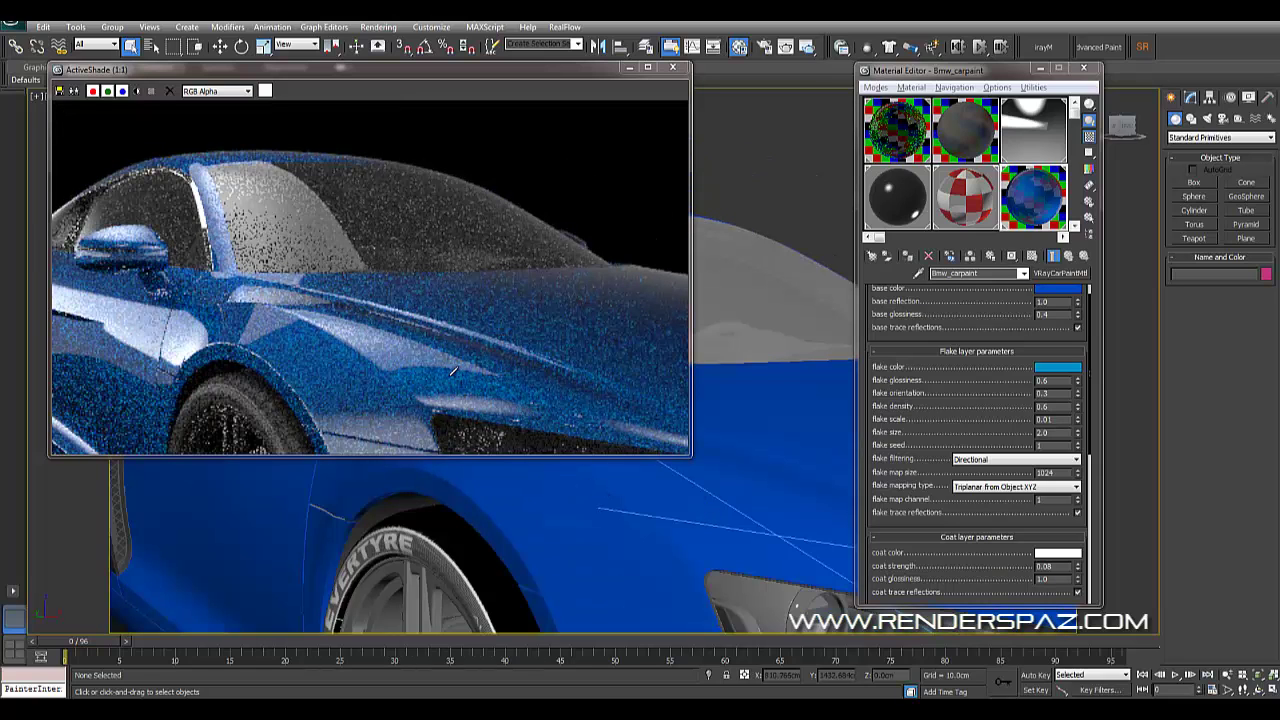